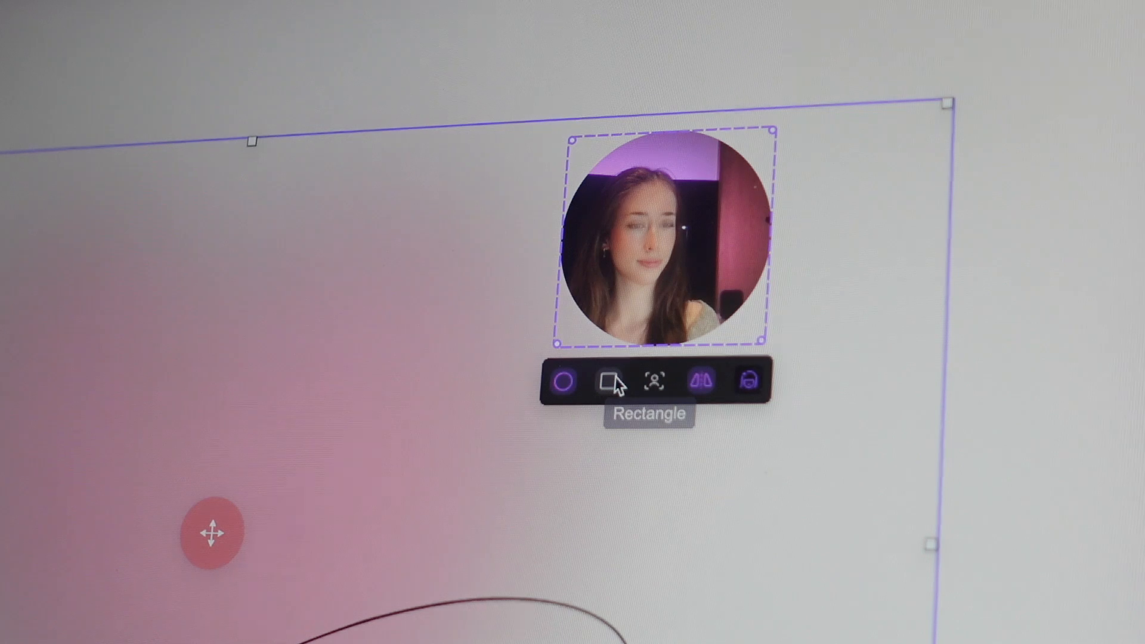
Switch the camera preview to the Rectangle shape
left_click(615, 379)
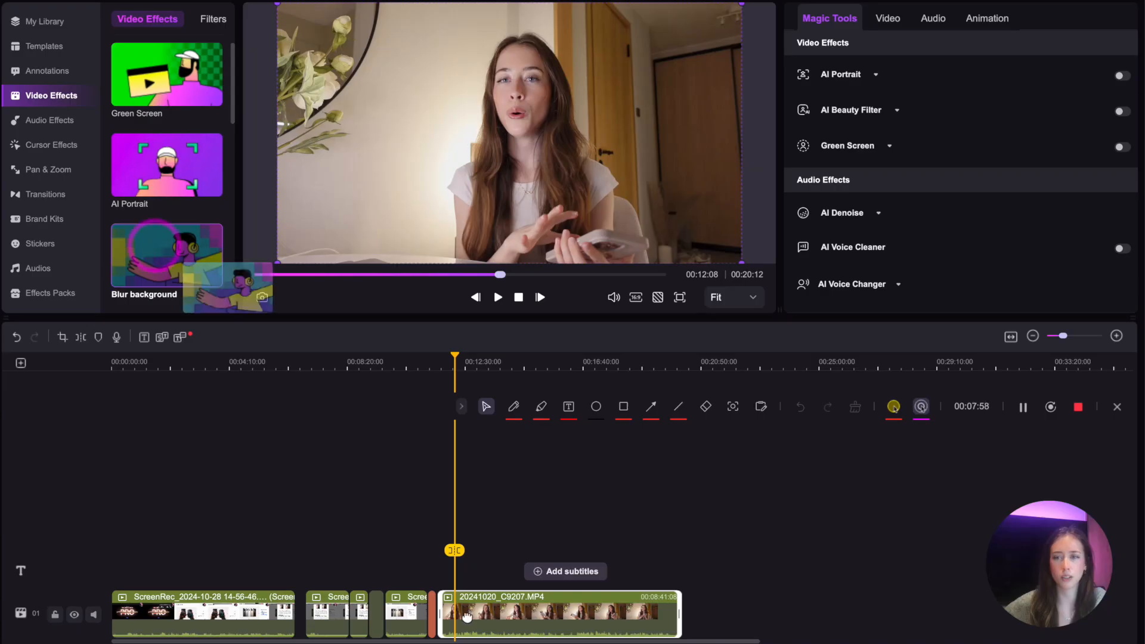
Apply the Blur background video effect to the 20241020_C9207.MP4 clip on the timeline
left_click_drag(227, 281, 438, 442)
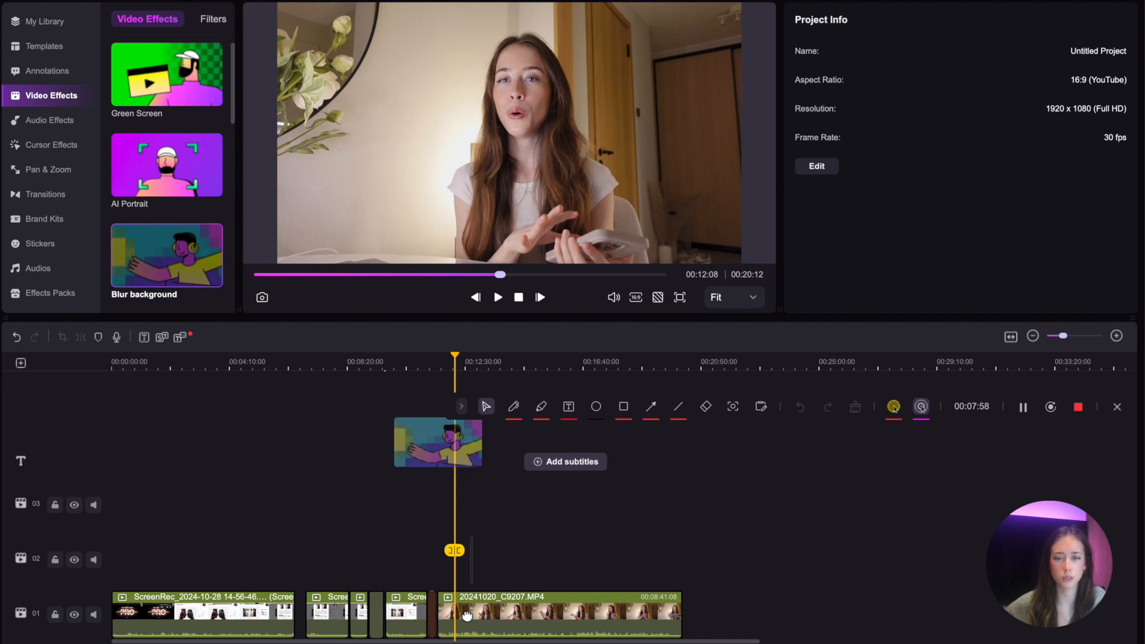
left_click_drag(462, 608, 462, 609)
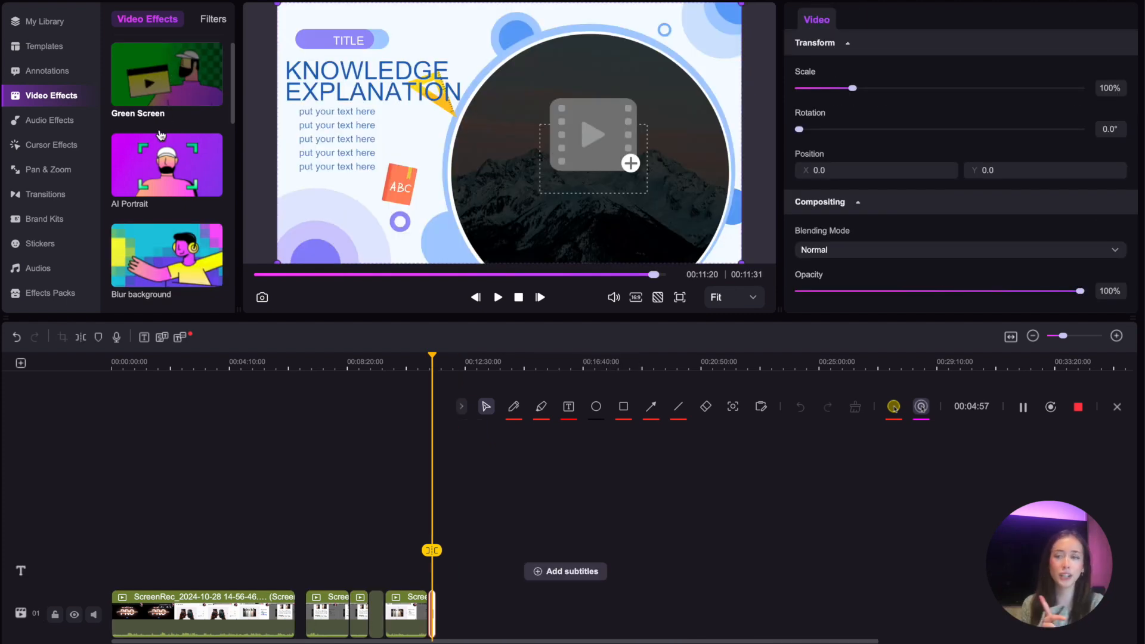
scroll(153, 172, "down", 5)
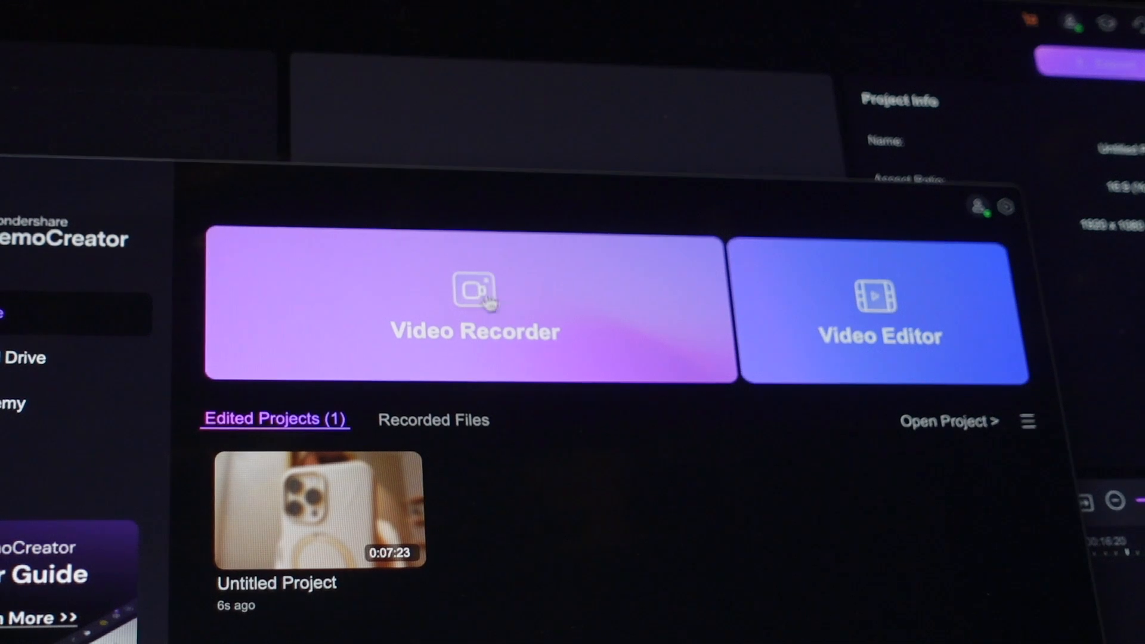
Open the Video Recorder from the DemoCreator home screen
left_click(511, 308)
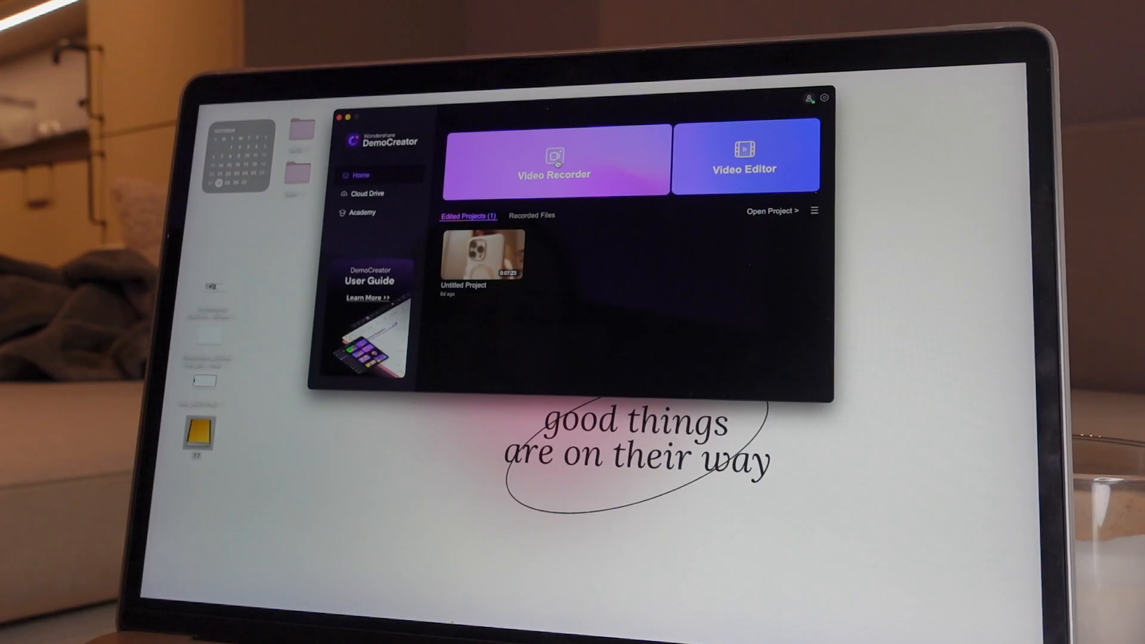
left_click(557, 162)
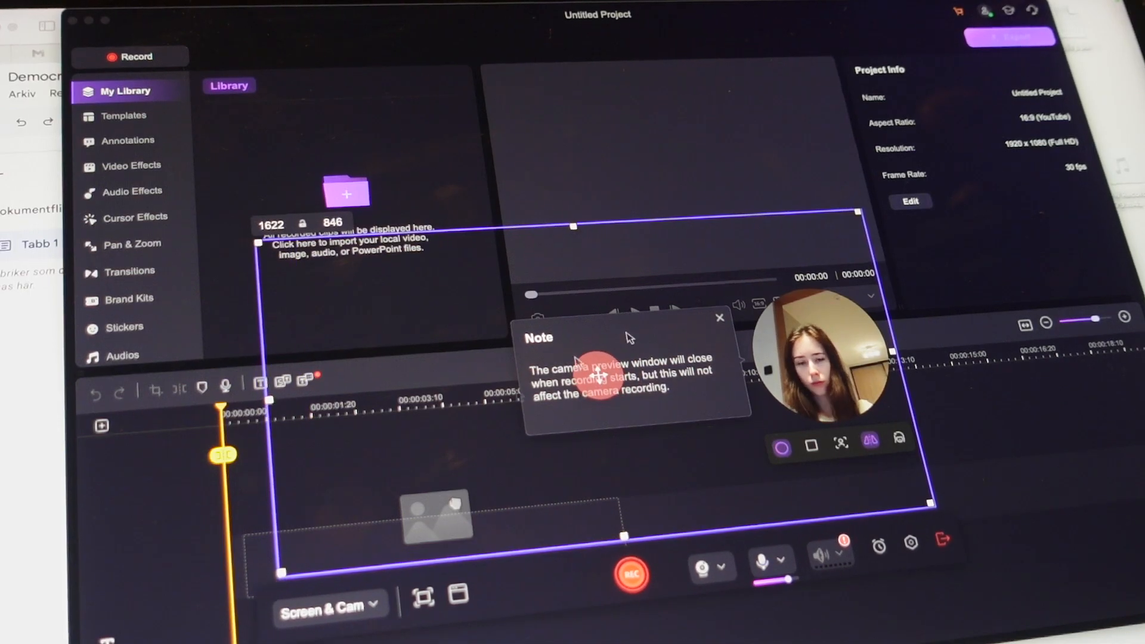
Resize the recording frame and set its capture area to the YouTube (16:9) preset
left_click_drag(857, 212, 1018, 76)
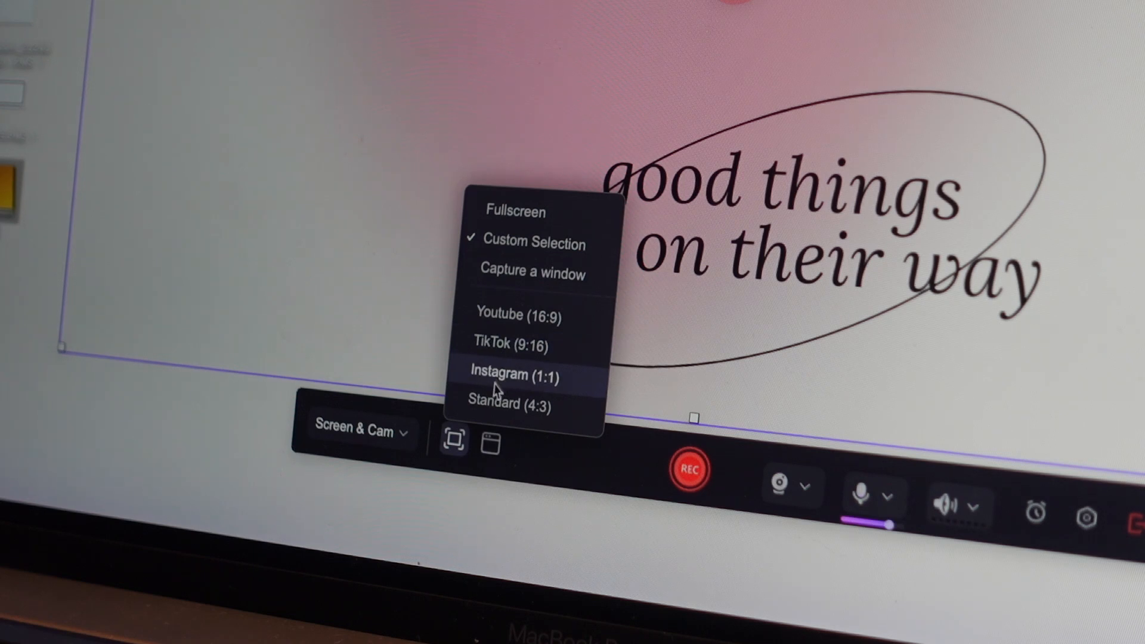
left_click(507, 319)
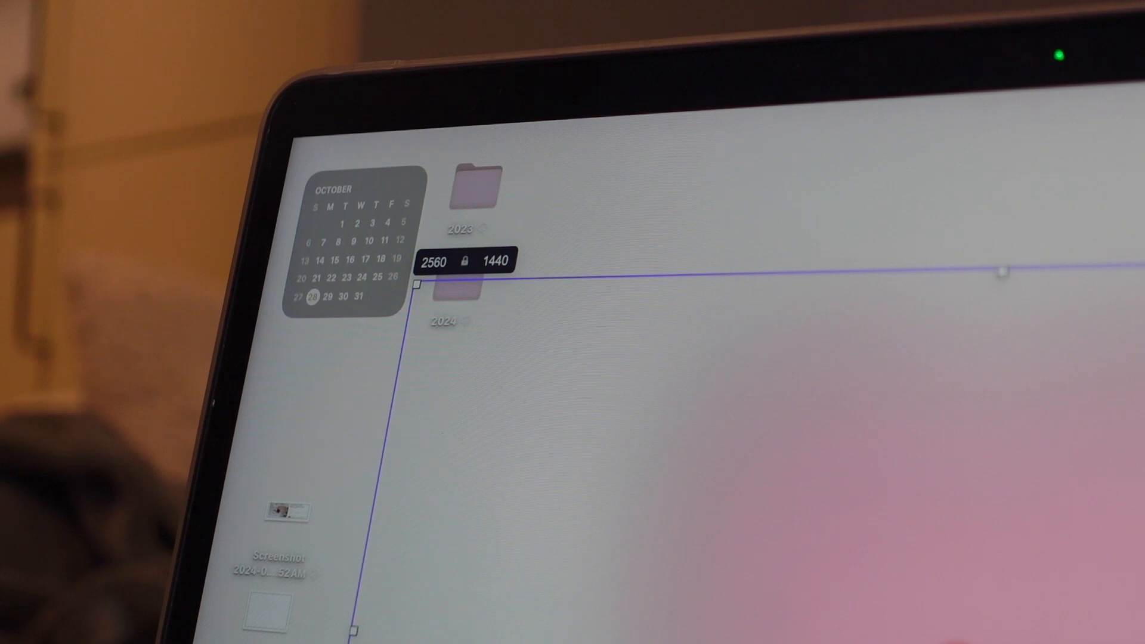
left_click(527, 204)
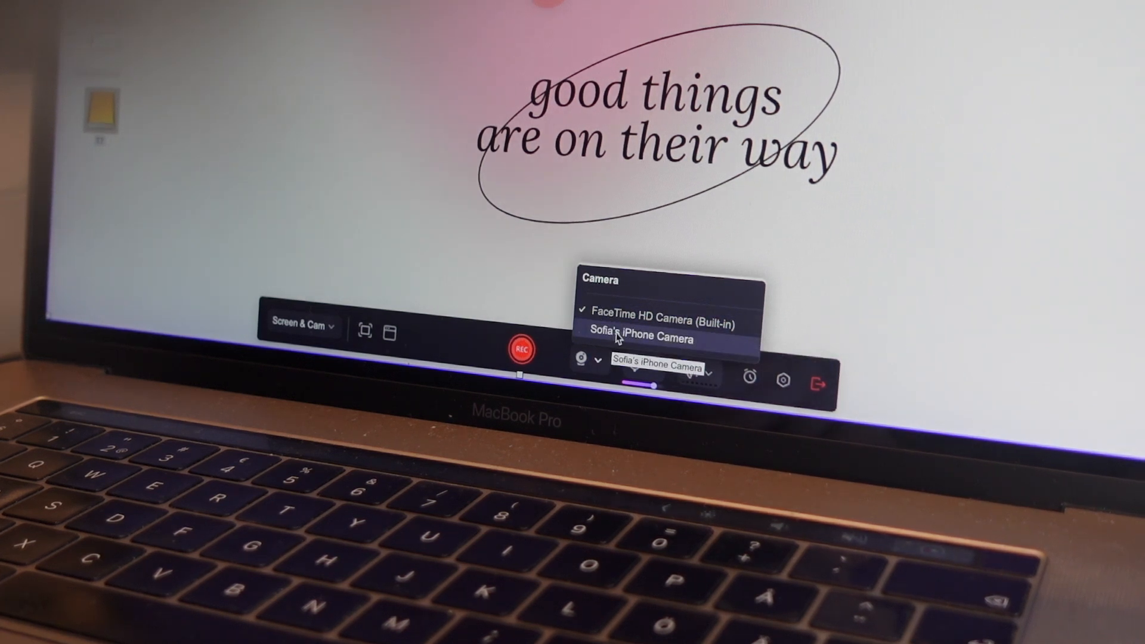
Select the iPhone camera as the webcam source and open the microphone options
left_click(616, 338)
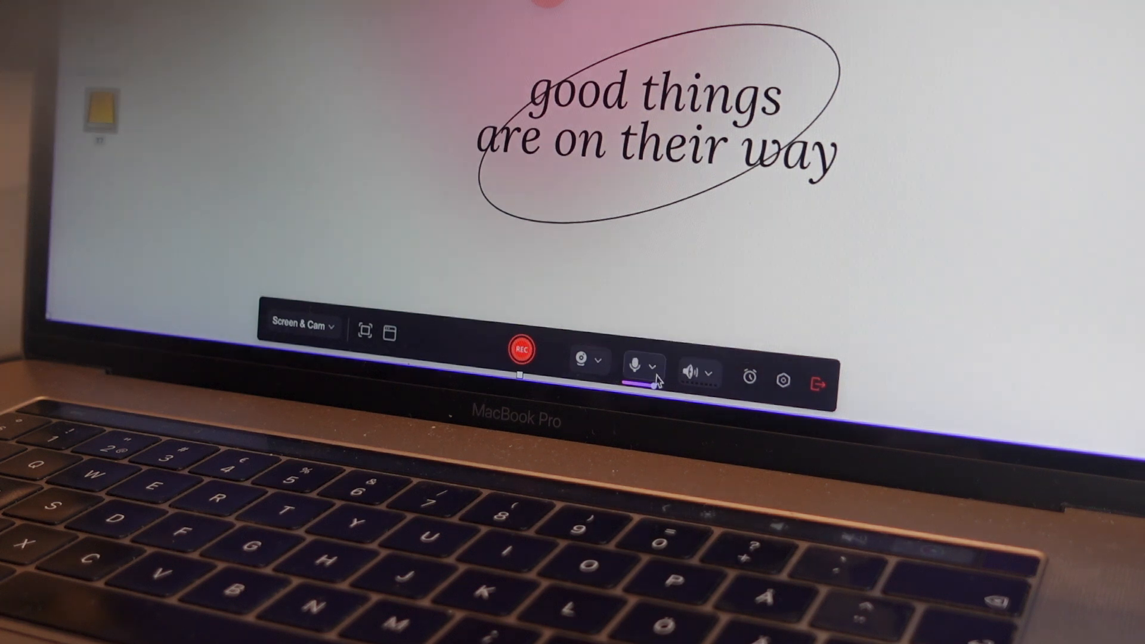
left_click(655, 368)
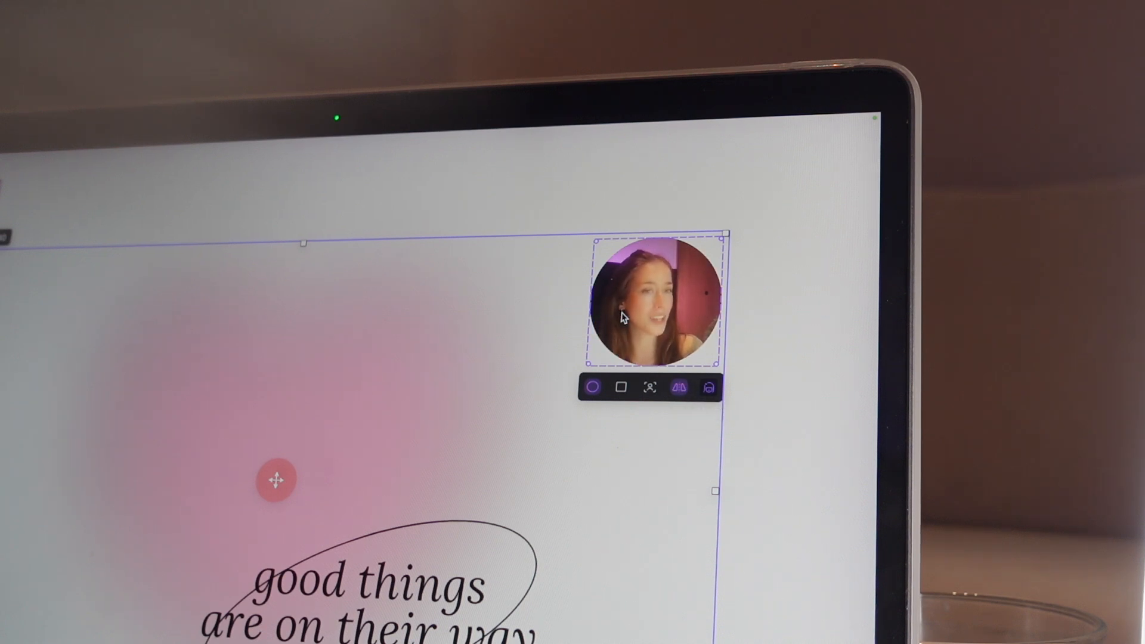
Reposition the circular camera preview within the recording frame
left_click_drag(624, 317, 654, 296)
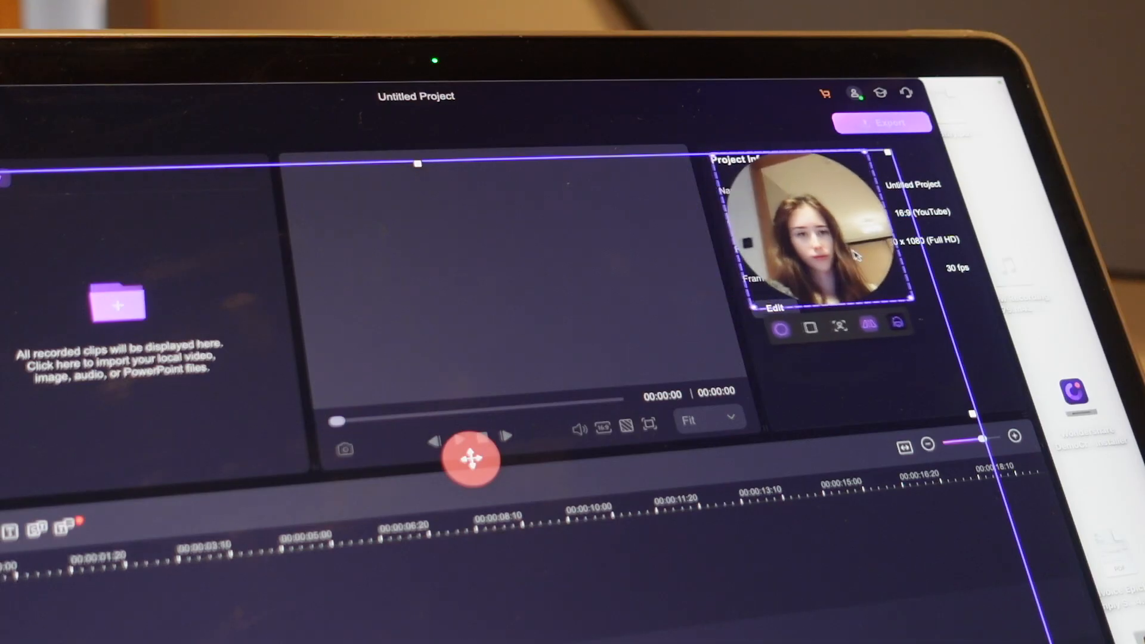
left_click_drag(857, 255, 877, 258)
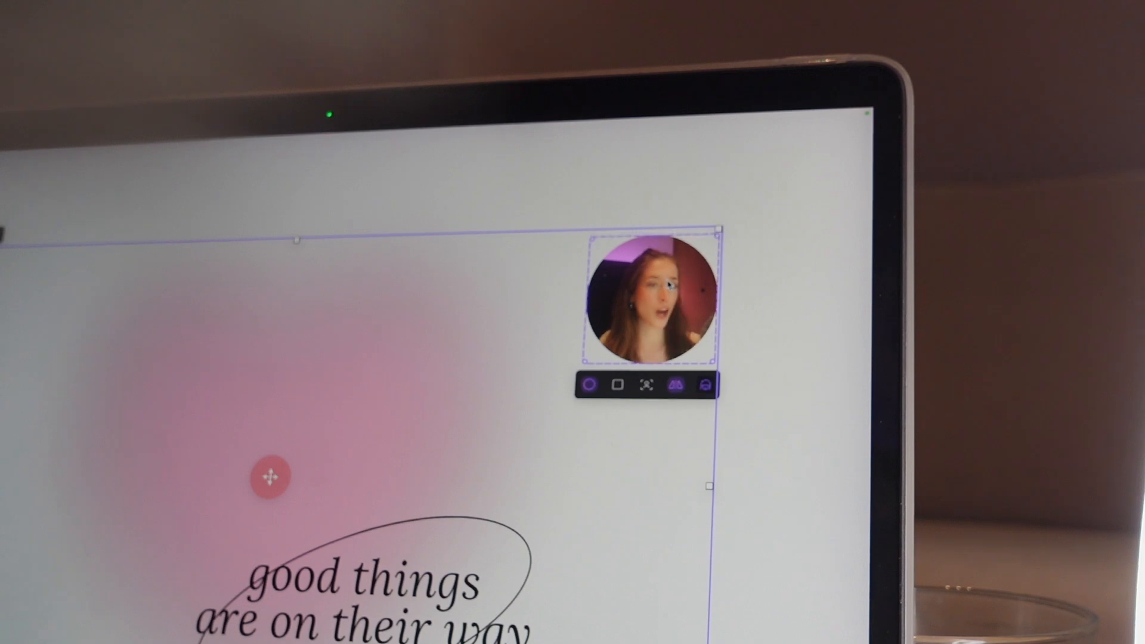
left_click_drag(652, 298, 654, 332)
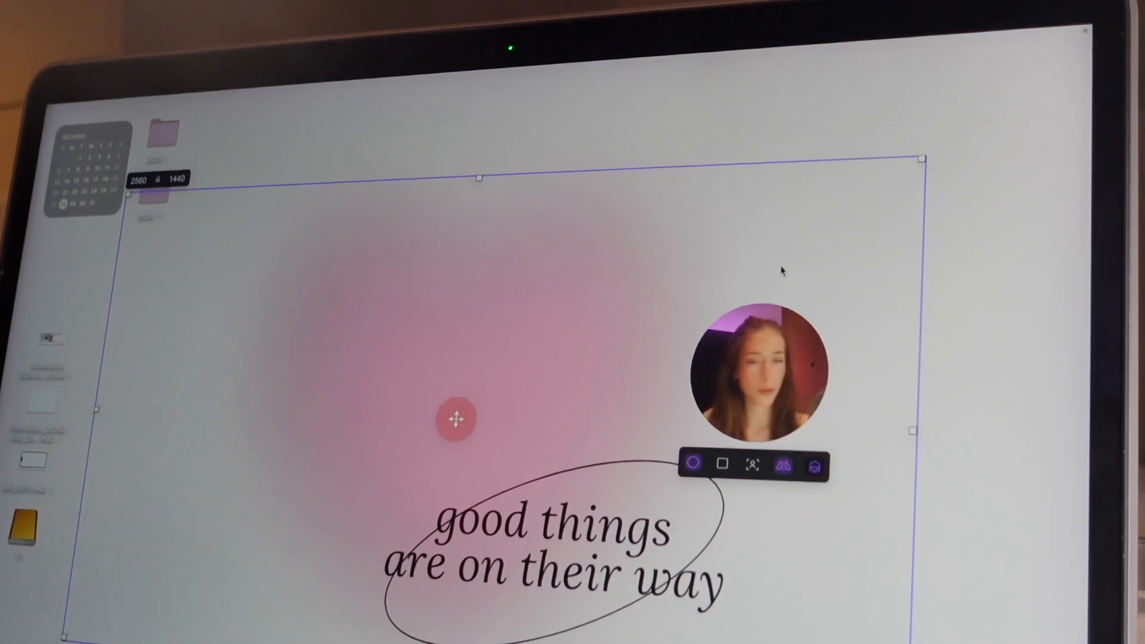
left_click_drag(746, 387, 473, 282)
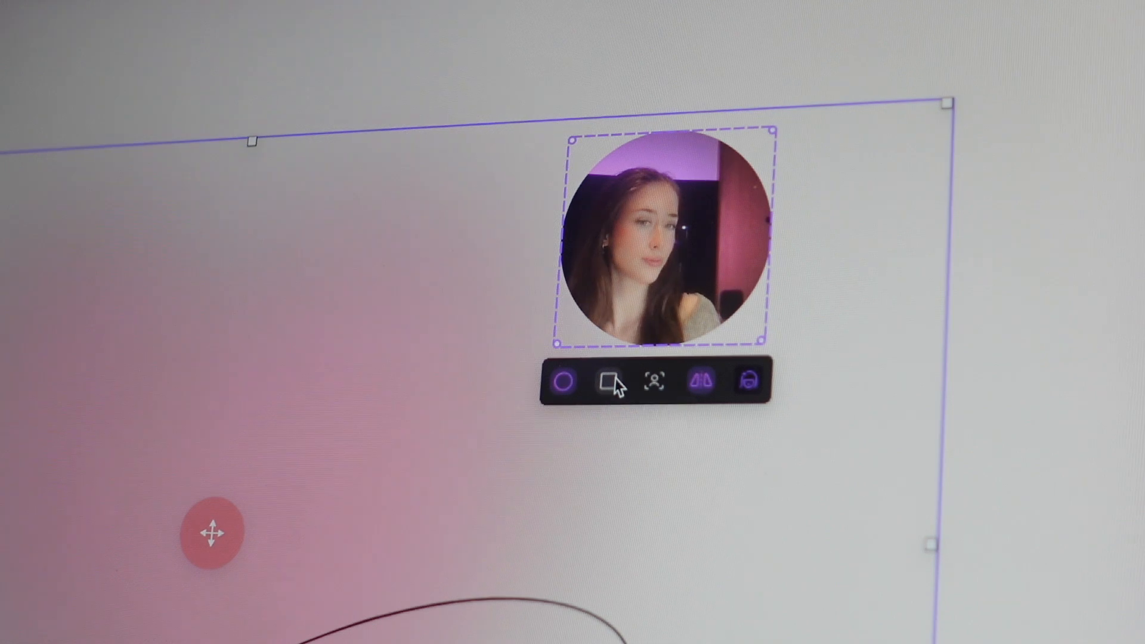
Change the camera preview to a rectangle and adjust its size in the recording frame
left_click(739, 293)
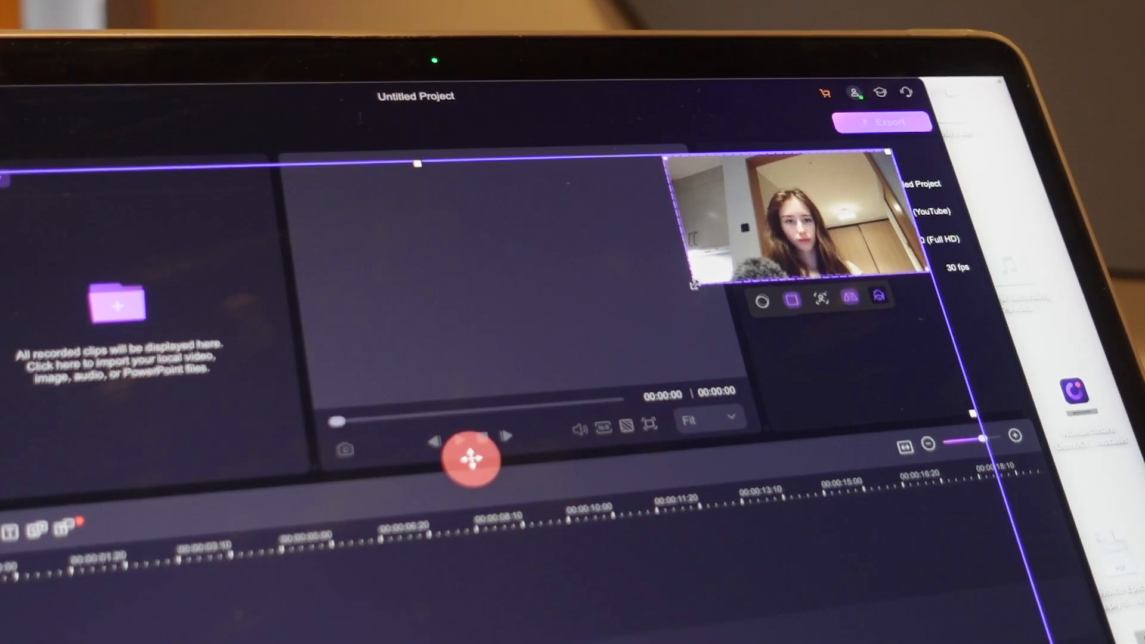
mouse_move(605, 407)
left_mouse_down()
mouse_move(532, 471)
mouse_move(636, 361)
mouse_move(529, 409)
mouse_move(626, 409)
left_mouse_up()
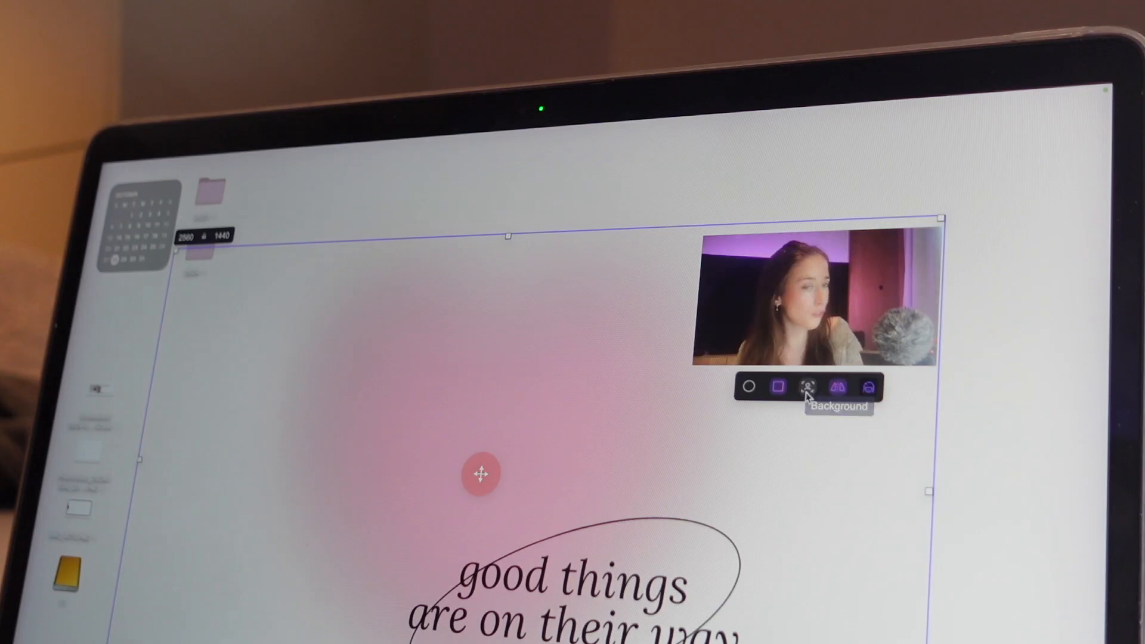
Use the camera preview's Background option and toggle its Mirror option
left_click(808, 389)
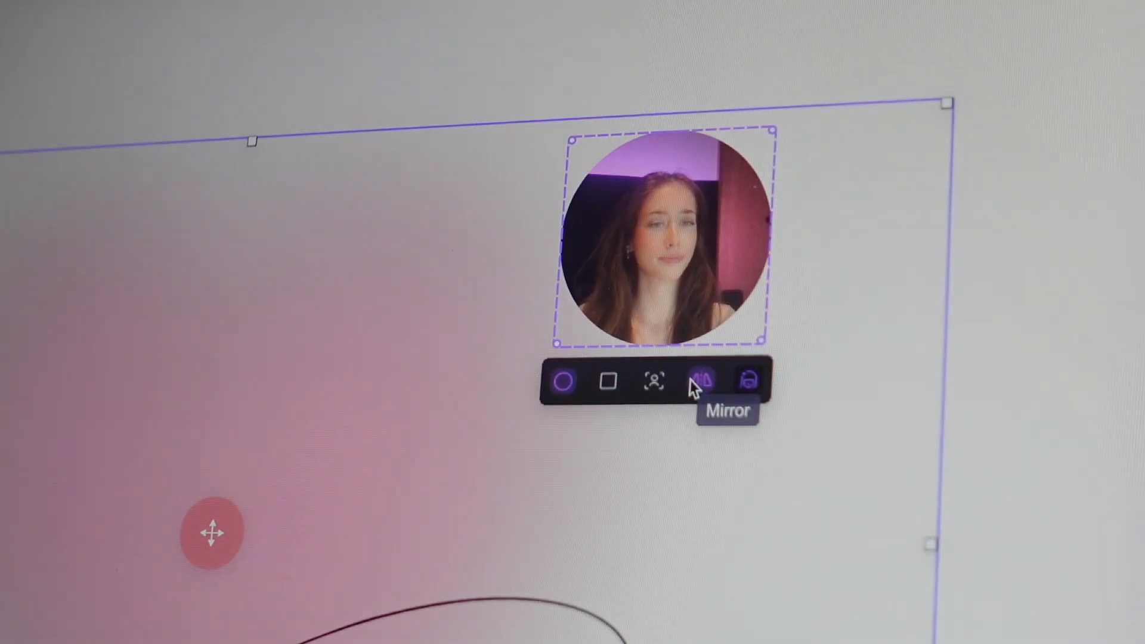
left_click(692, 381)
left_click(696, 383)
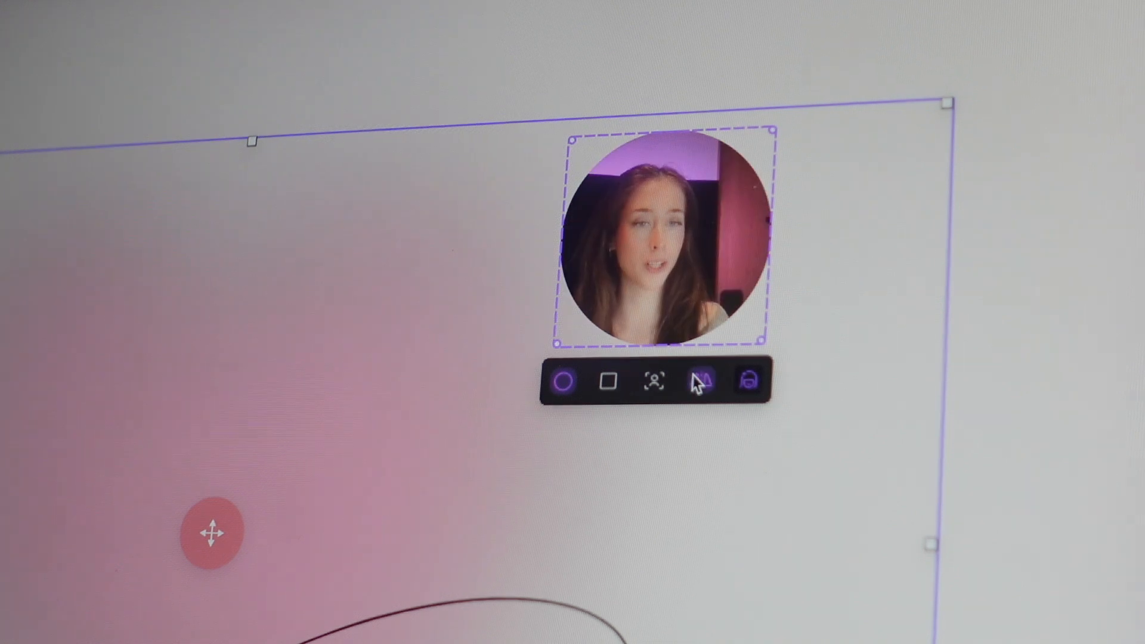
Turn on the AI Beauty Filter for the camera and adjust its skin toning strength
left_click(748, 382)
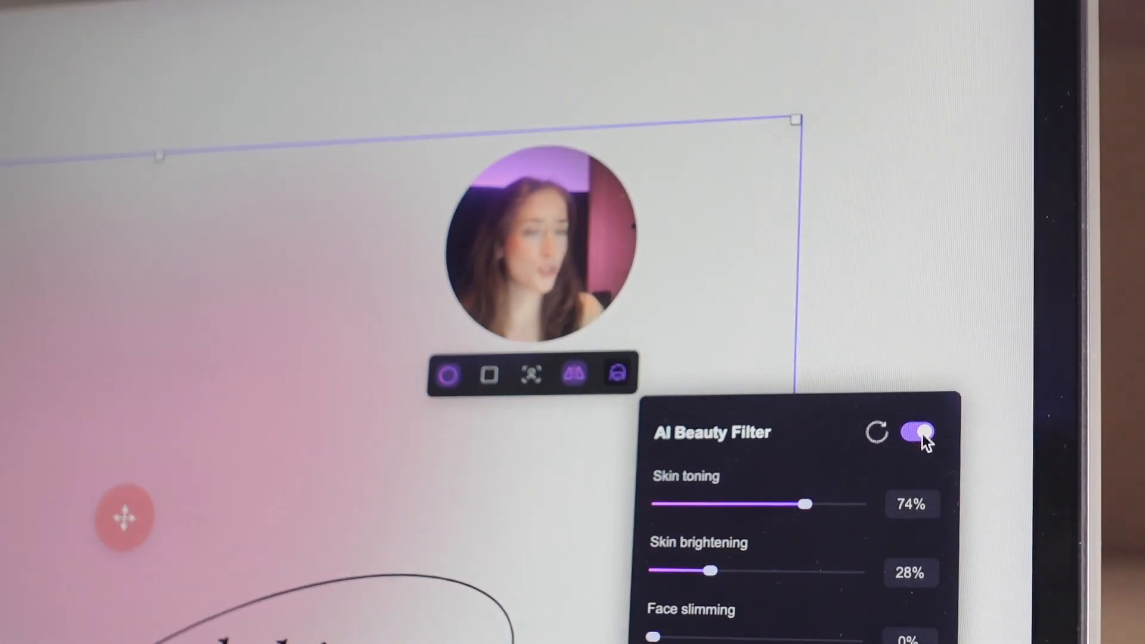
left_click(921, 432)
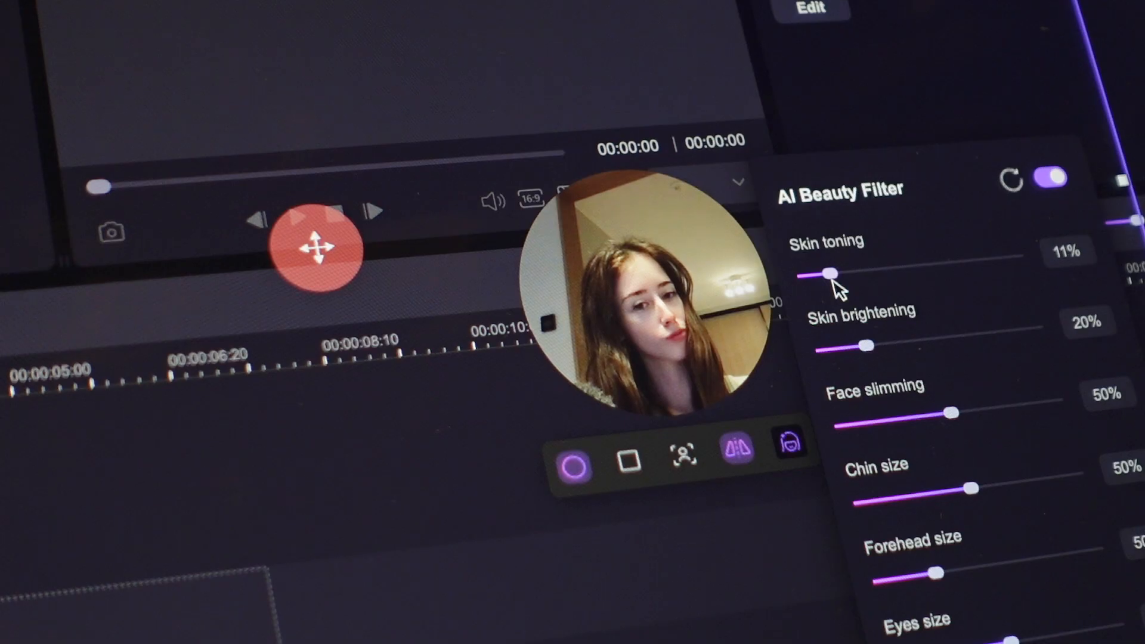
left_click_drag(831, 269, 987, 272)
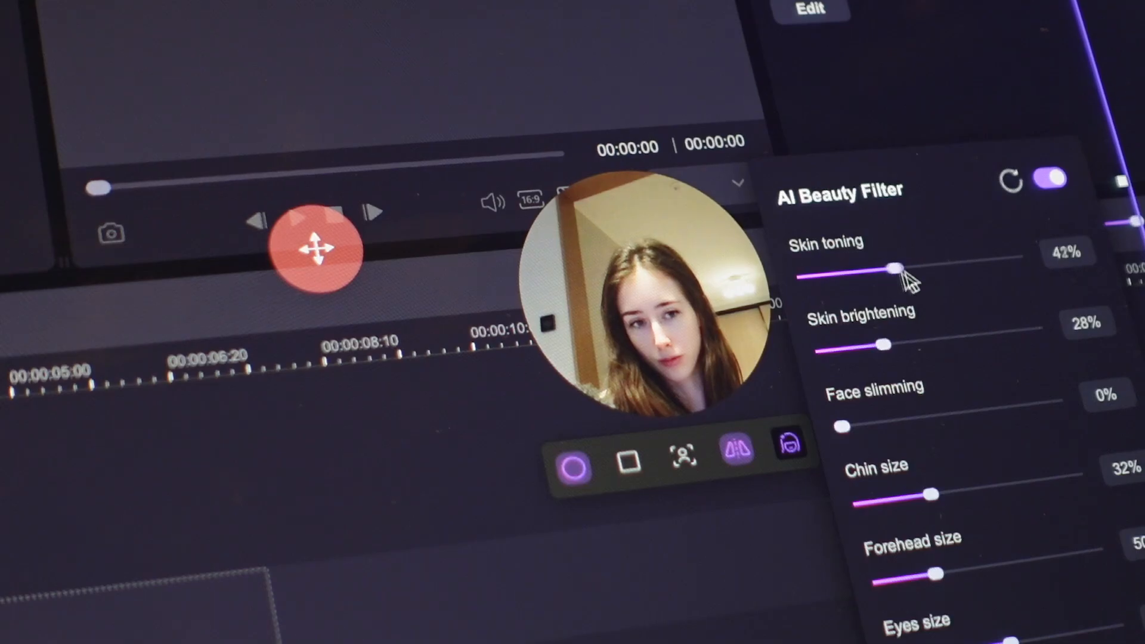
left_click_drag(907, 279, 987, 269)
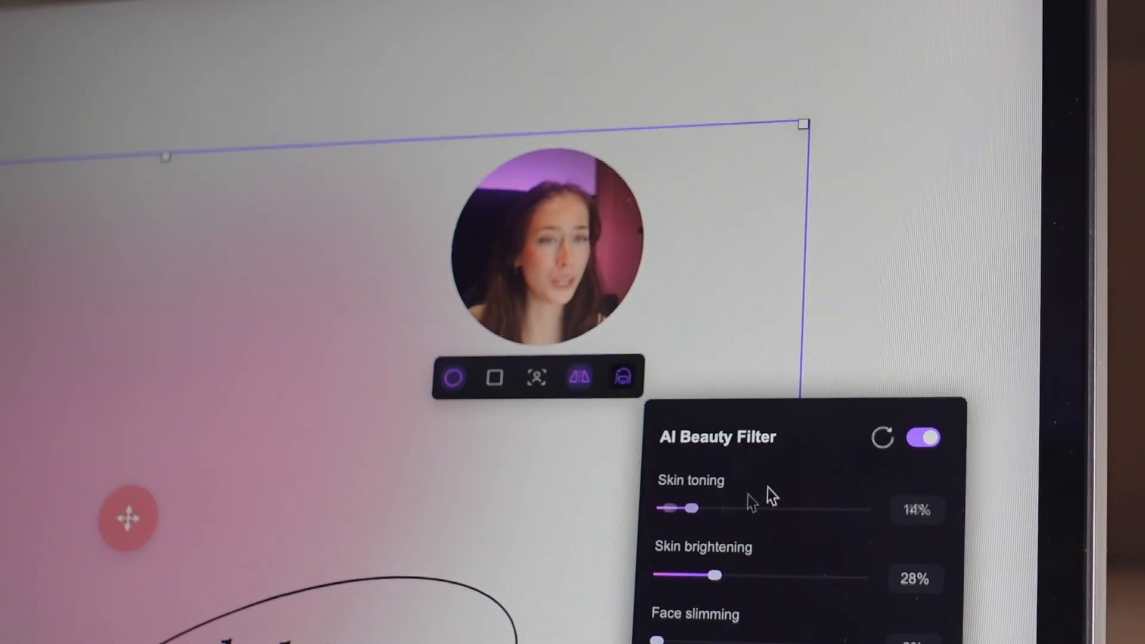
left_click_drag(767, 488, 672, 475)
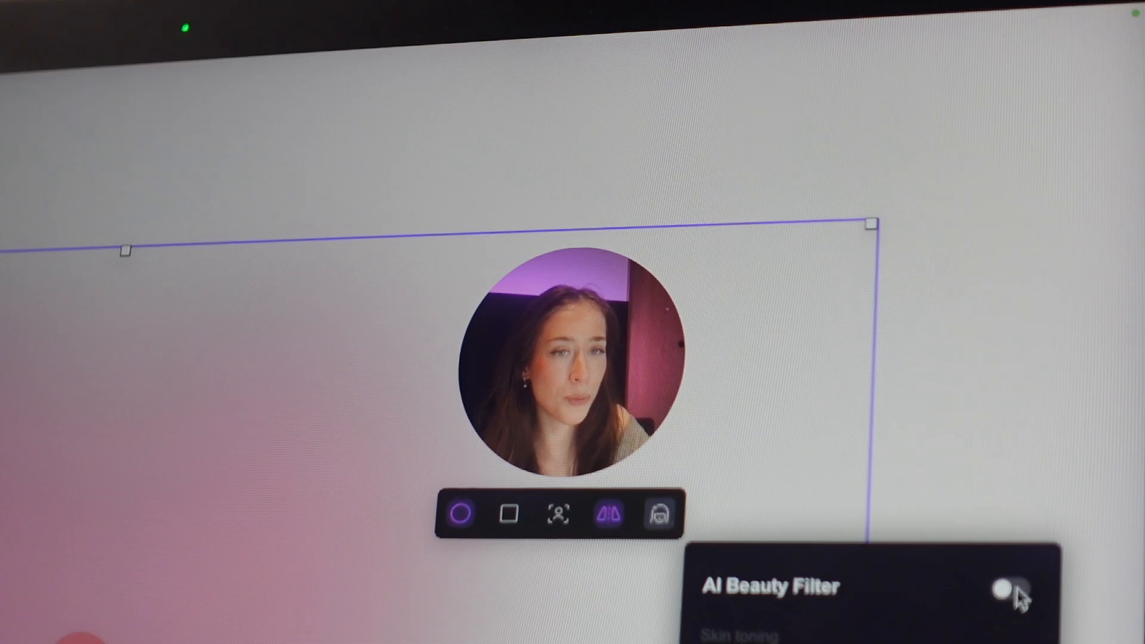
Toggle the AI Beauty Filter and increase its skin brightening
left_click(1014, 594)
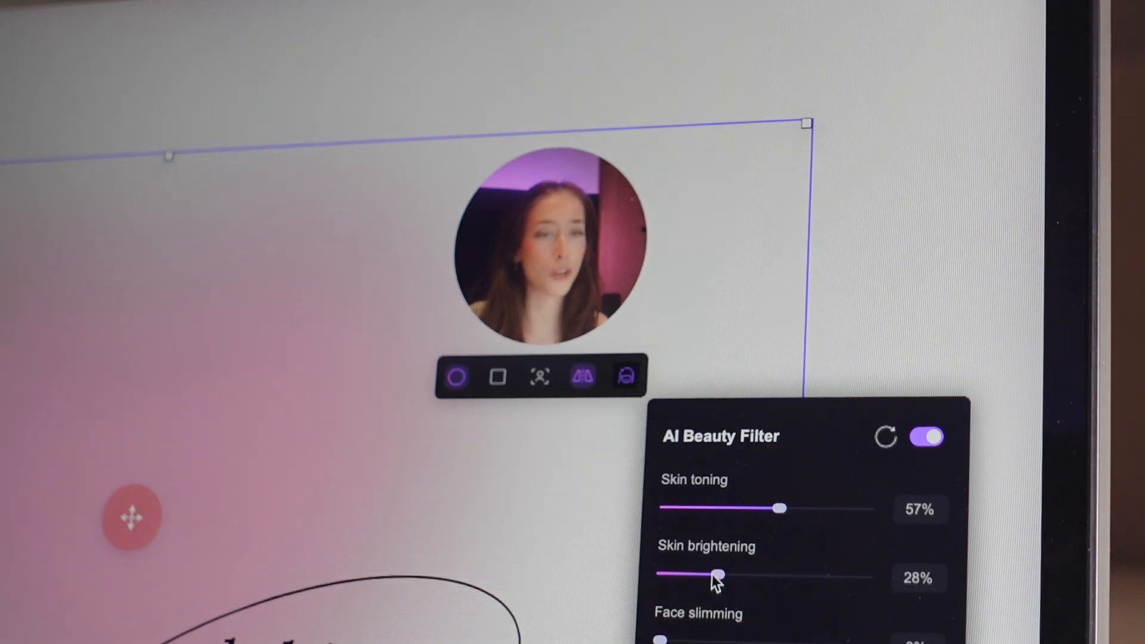
left_click_drag(720, 578, 765, 576)
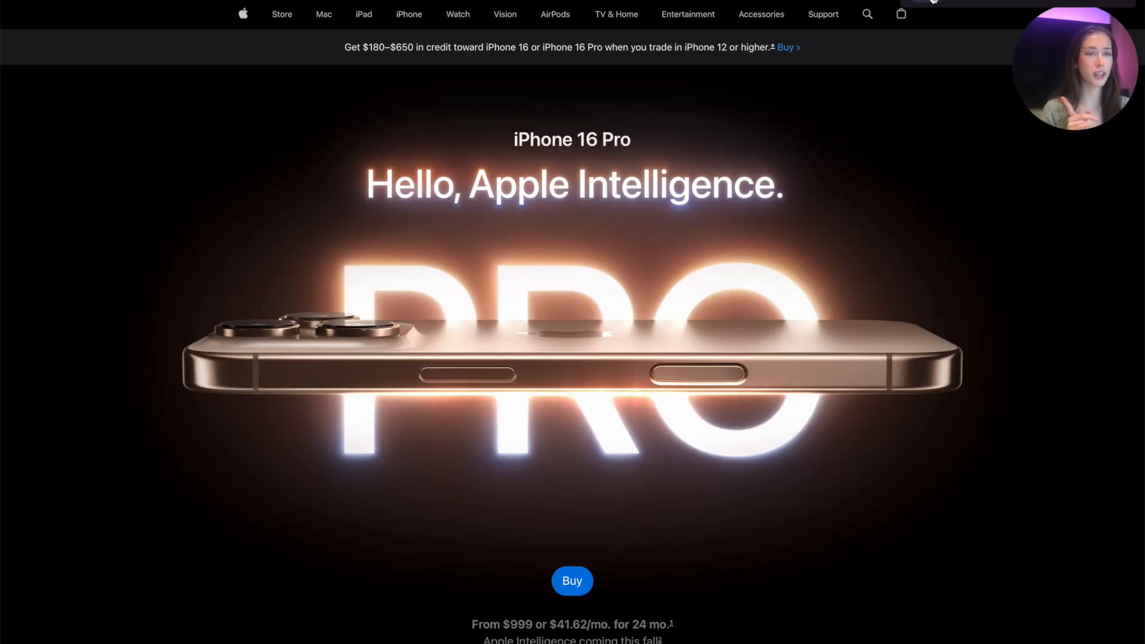
Open the on-screen drawing tools and mark the iPhone 16 Pro's $999 price with the red 20 px highlighter
left_click(493, 6)
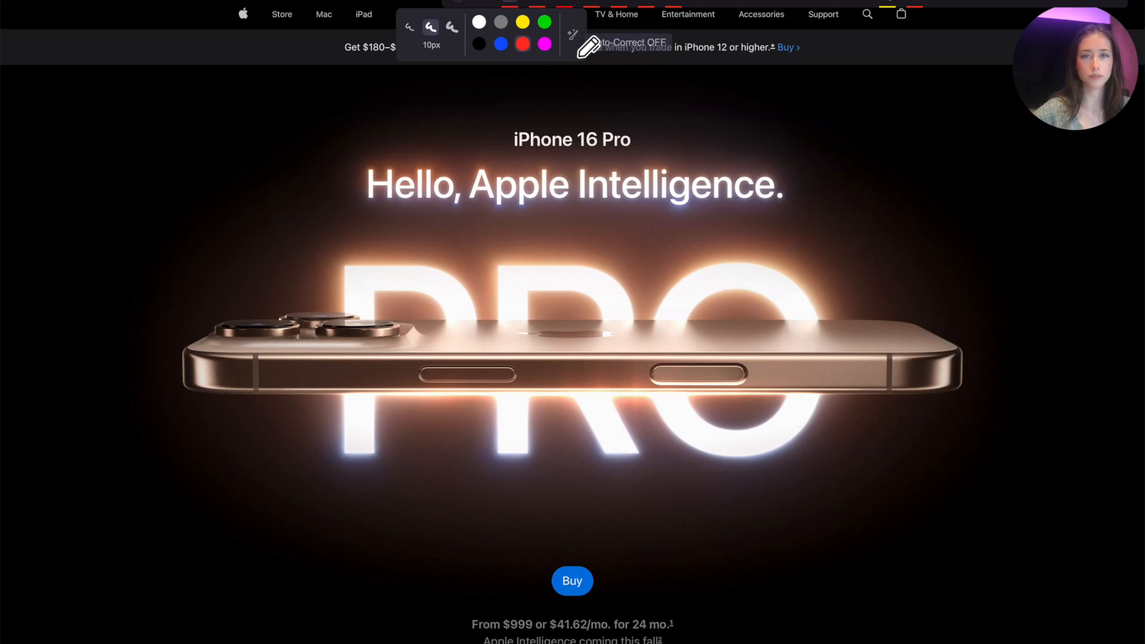
left_click(477, 22)
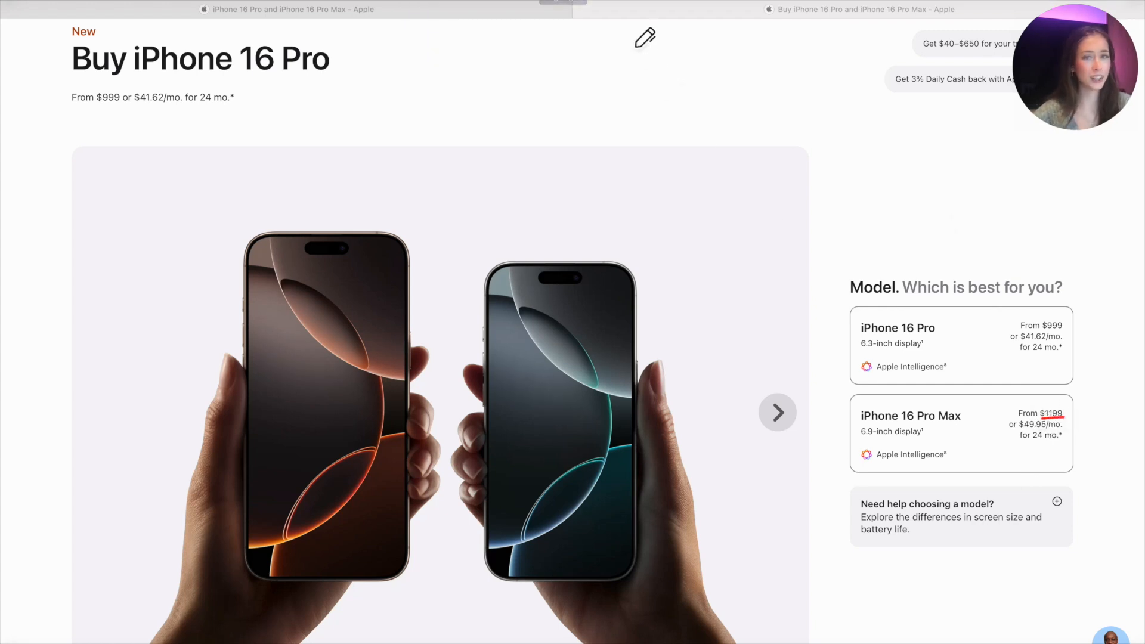
mouse_move(517, 11)
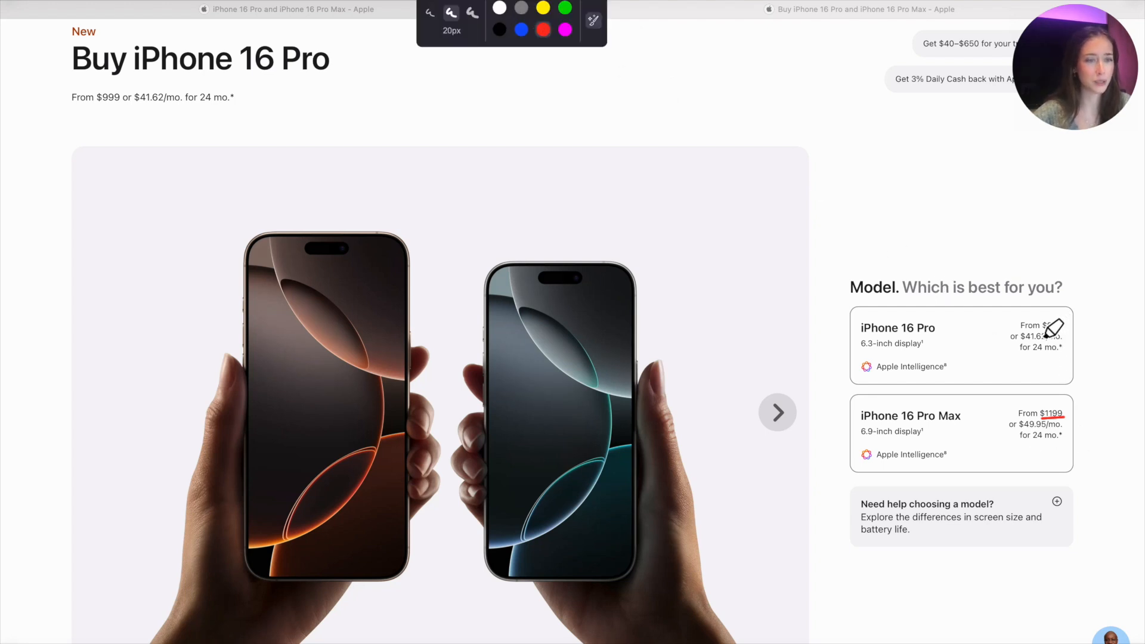
left_click_drag(1046, 336, 1057, 337)
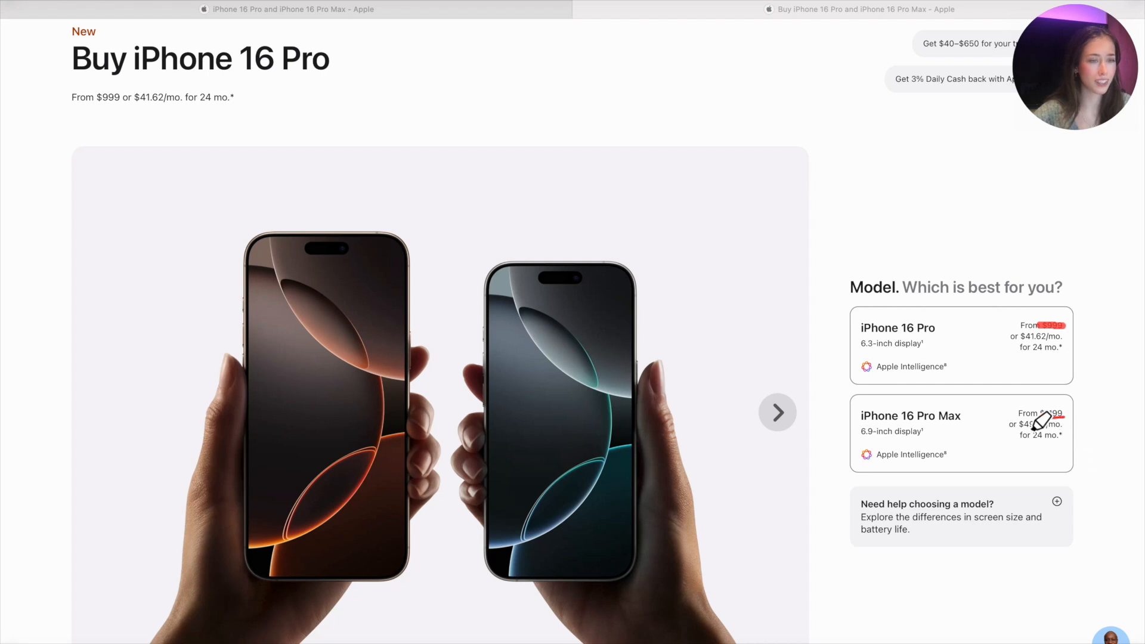
Turn on the Cursor Click Effect for the recording
mouse_move(653, 12)
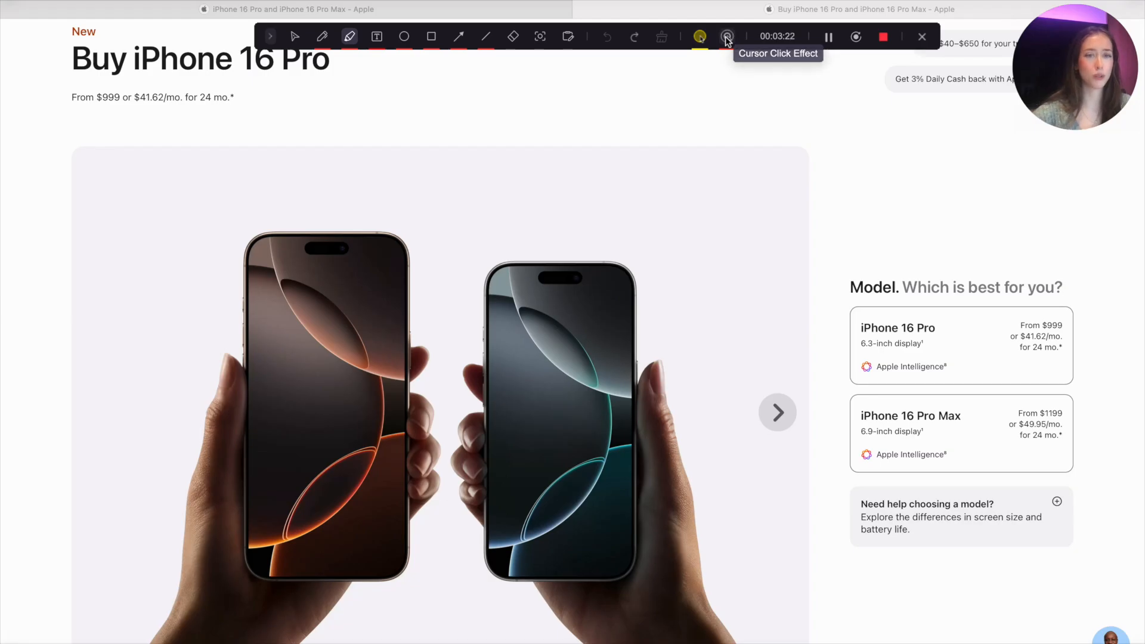
left_click(728, 37)
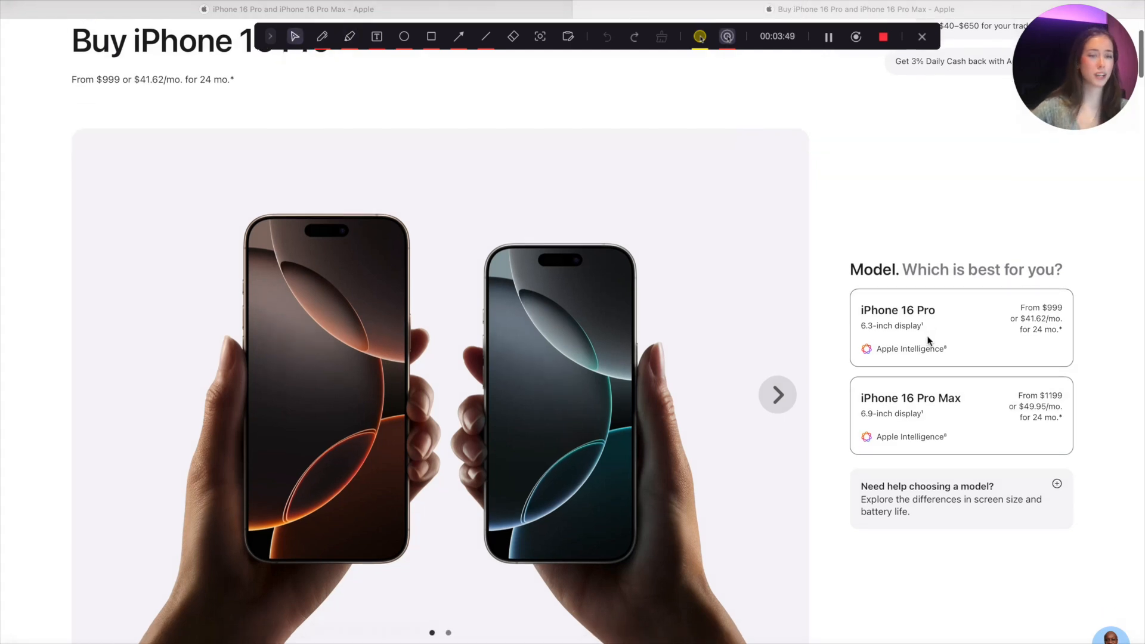
Select the iPhone 16 Pro and iPhone 16 Pro Max models on the page and close the model comparison
left_click(906, 312)
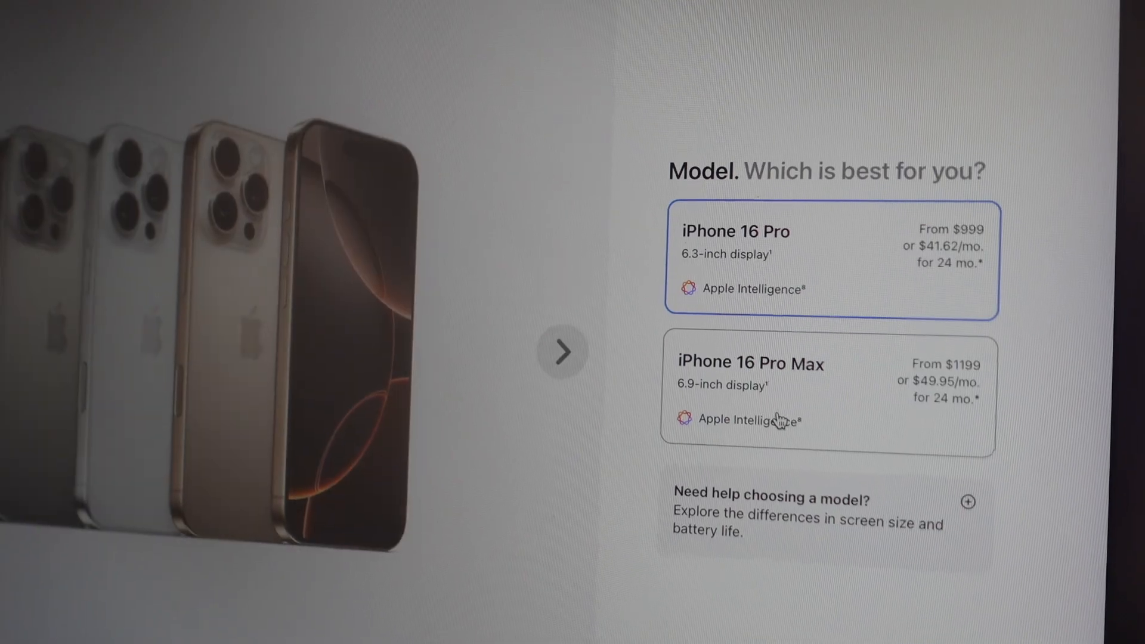
left_click(912, 426)
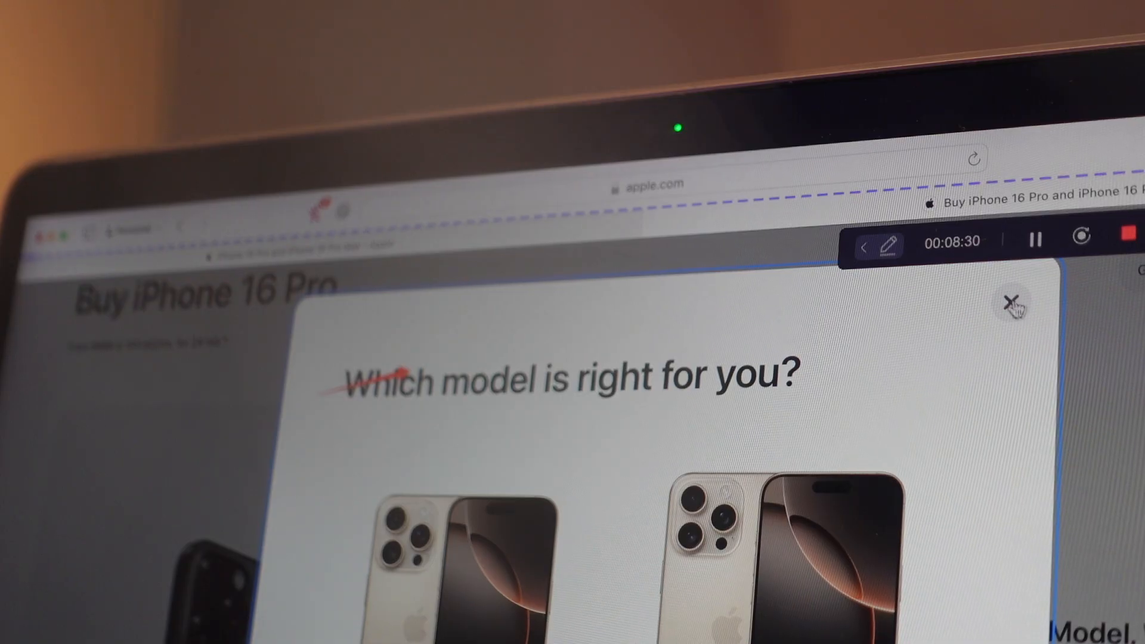
left_click(1012, 306)
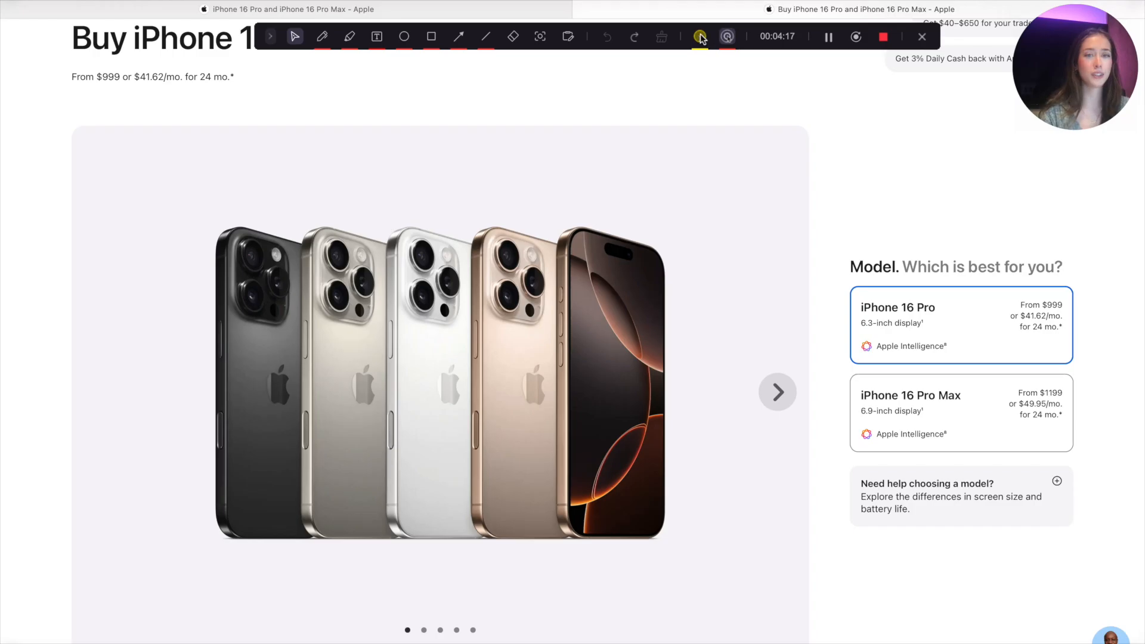
Turn on the Highlight Cursor Effect for the recording and change its highlight colour
left_click(700, 37)
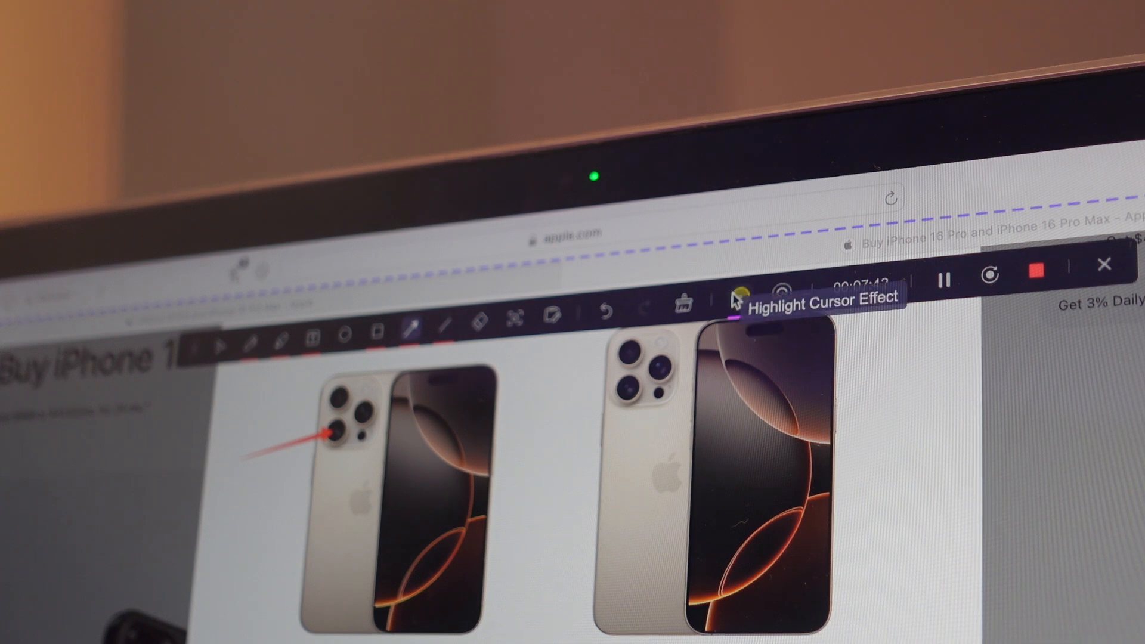
left_click(739, 298)
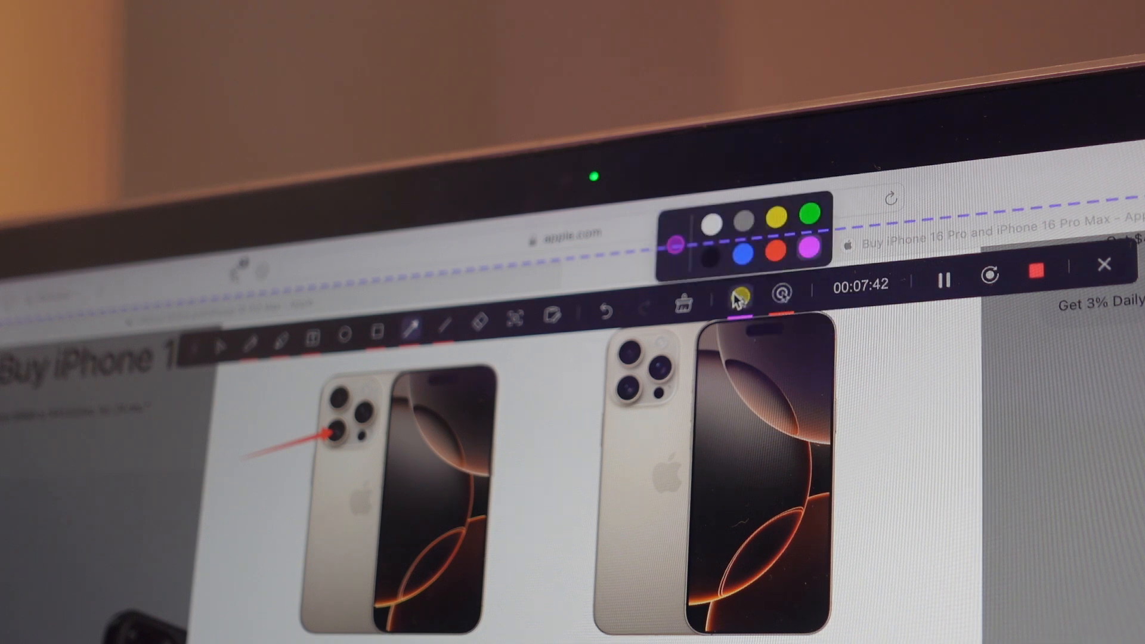
left_click(786, 249)
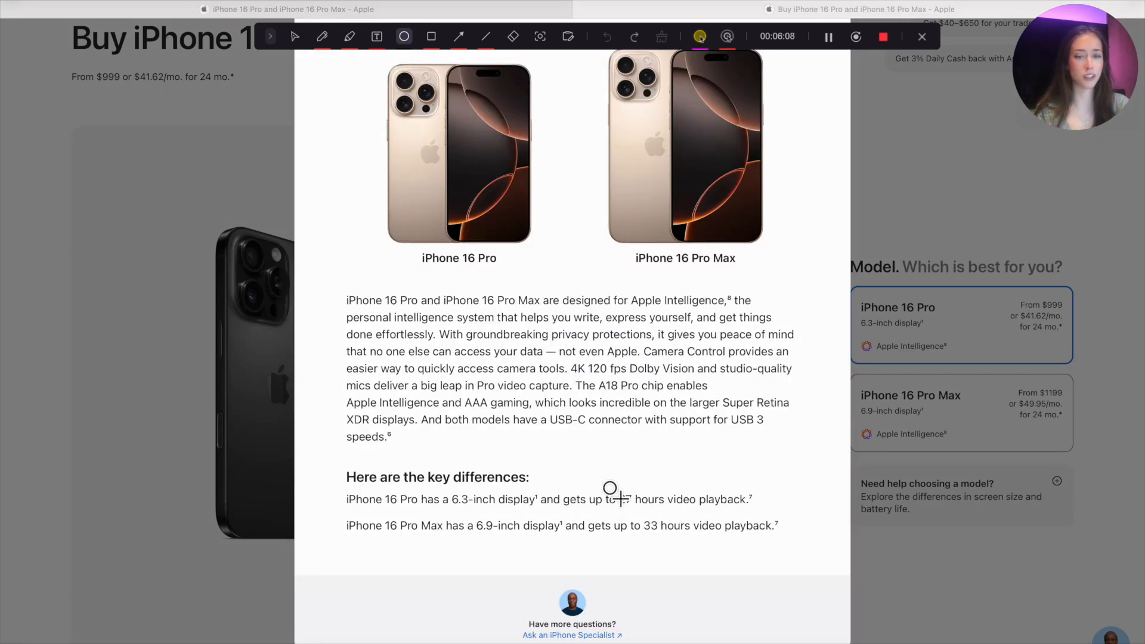
Circle the iPhone 16 Pro's 27 hours of video playback in black, undoing the thick circle and redrawing it with a 3 px outline
left_click_drag(644, 522, 647, 516)
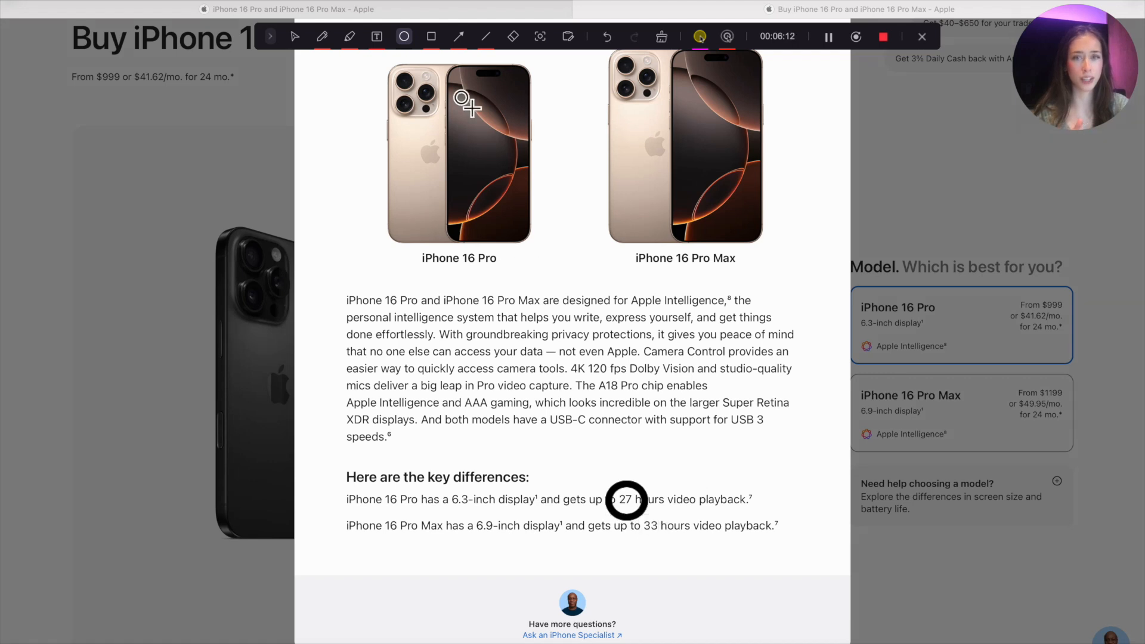
left_click(402, 42)
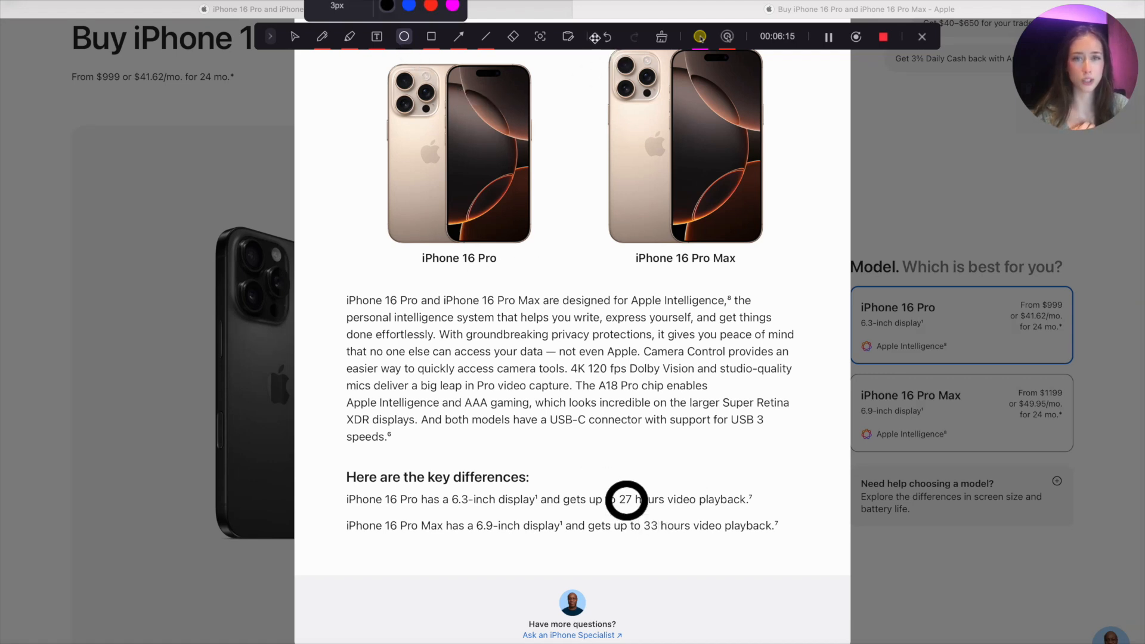
left_click(607, 37)
left_click_drag(611, 484, 644, 514)
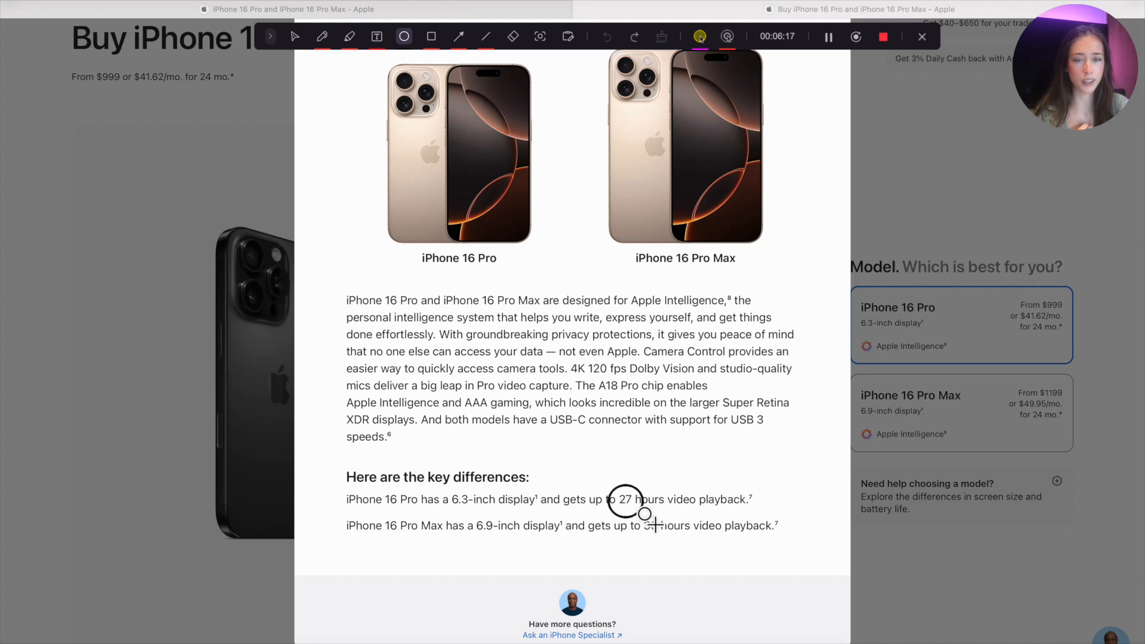
Draw a red 10 px arrow pointing at the iPhone 16 Pro's rear cameras
left_click(459, 37)
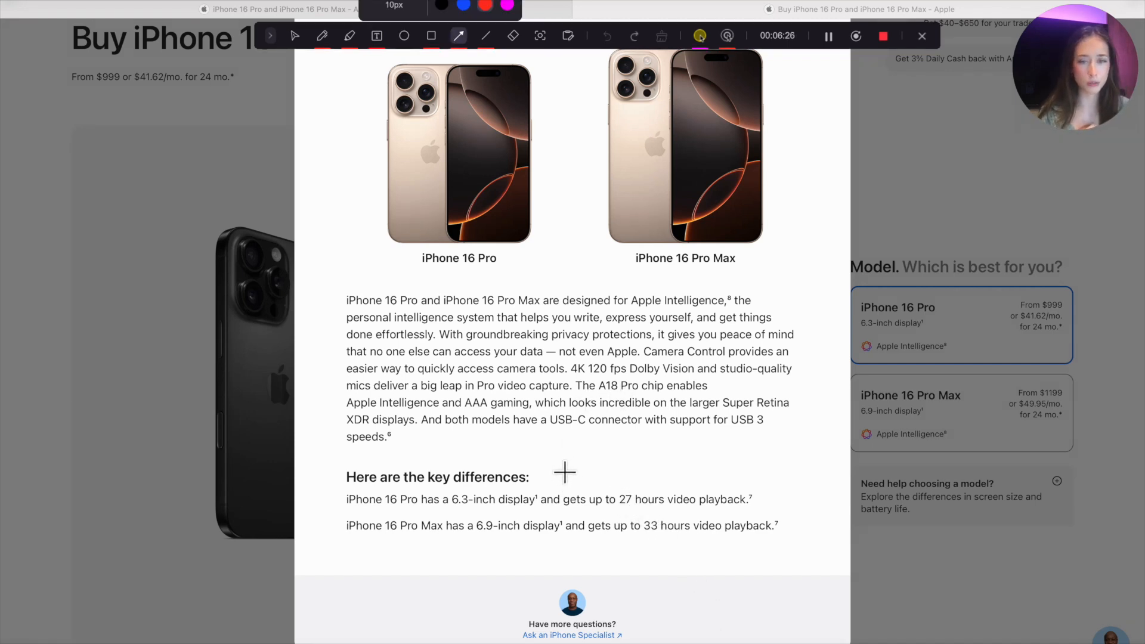
left_click_drag(325, 262, 344, 228)
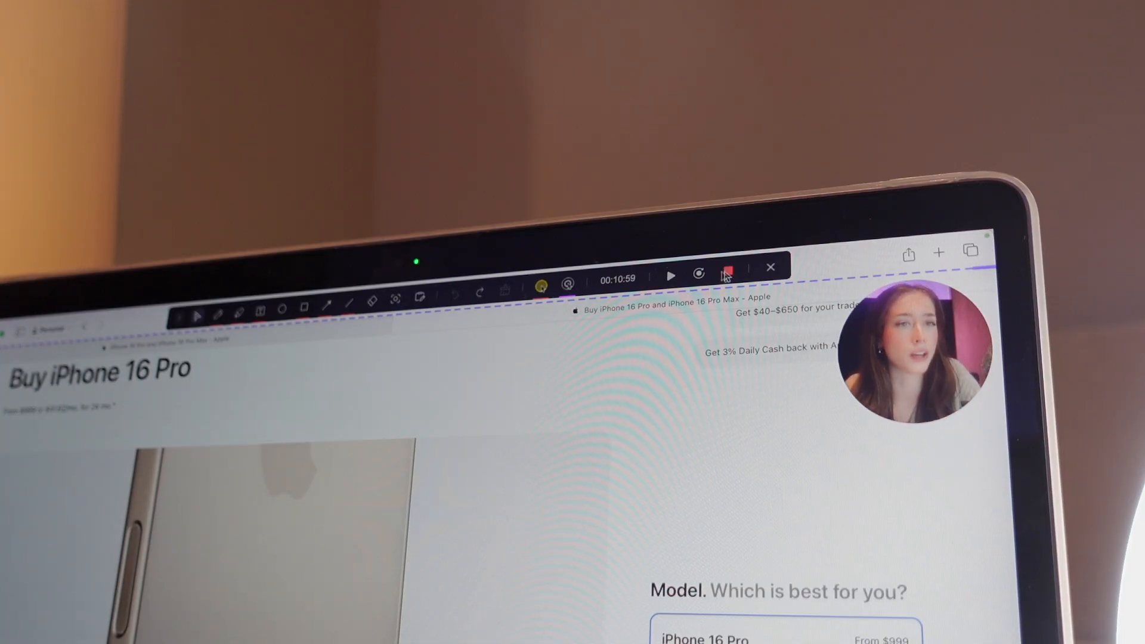
Stop the recording, skim through its preview and open it for advanced editing
left_click(727, 273)
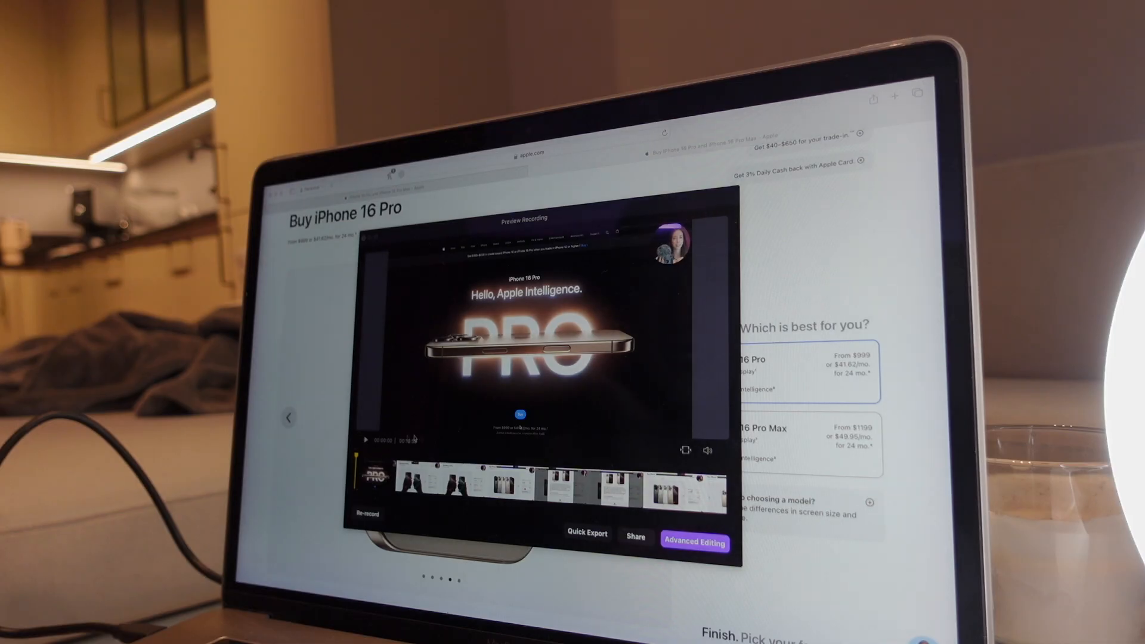
left_click_drag(367, 459, 484, 469)
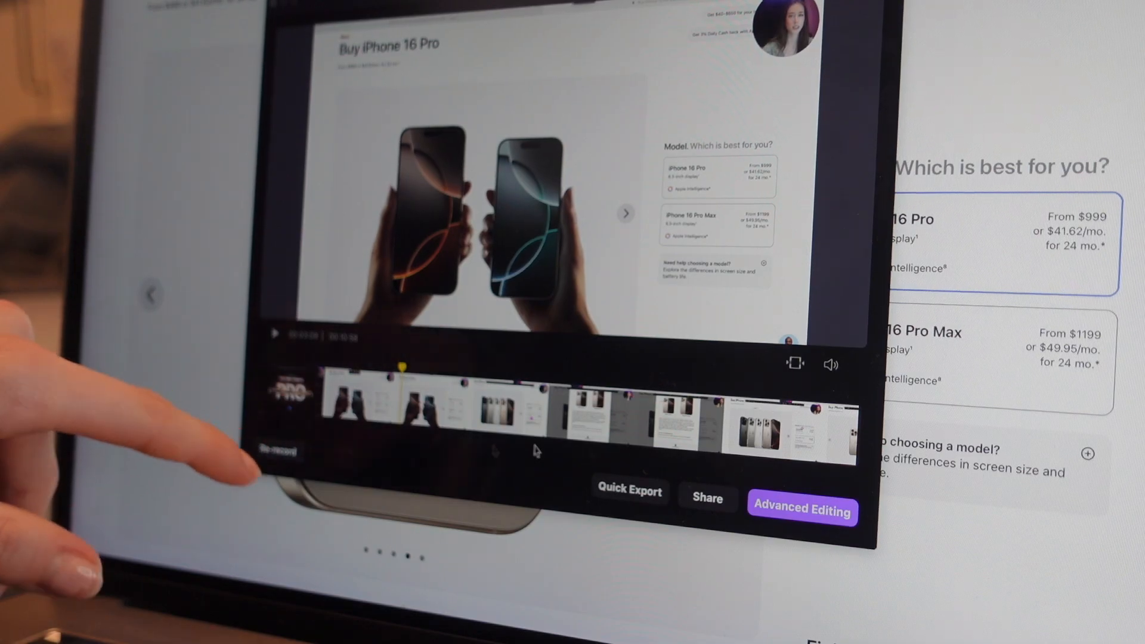
mouse_move(802, 514)
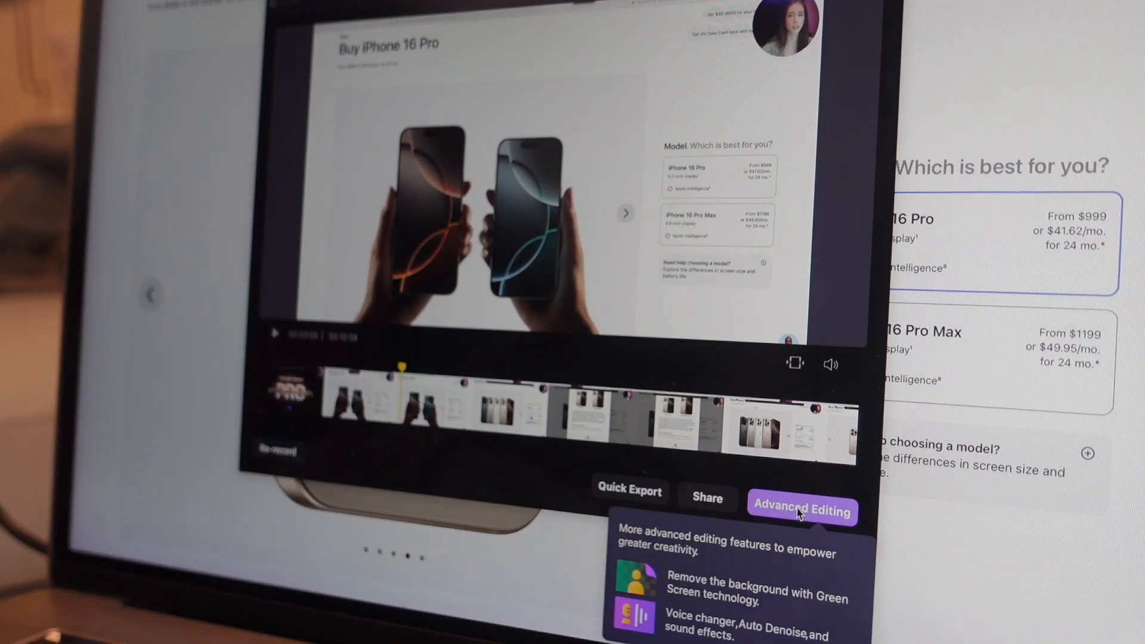
left_click(799, 511)
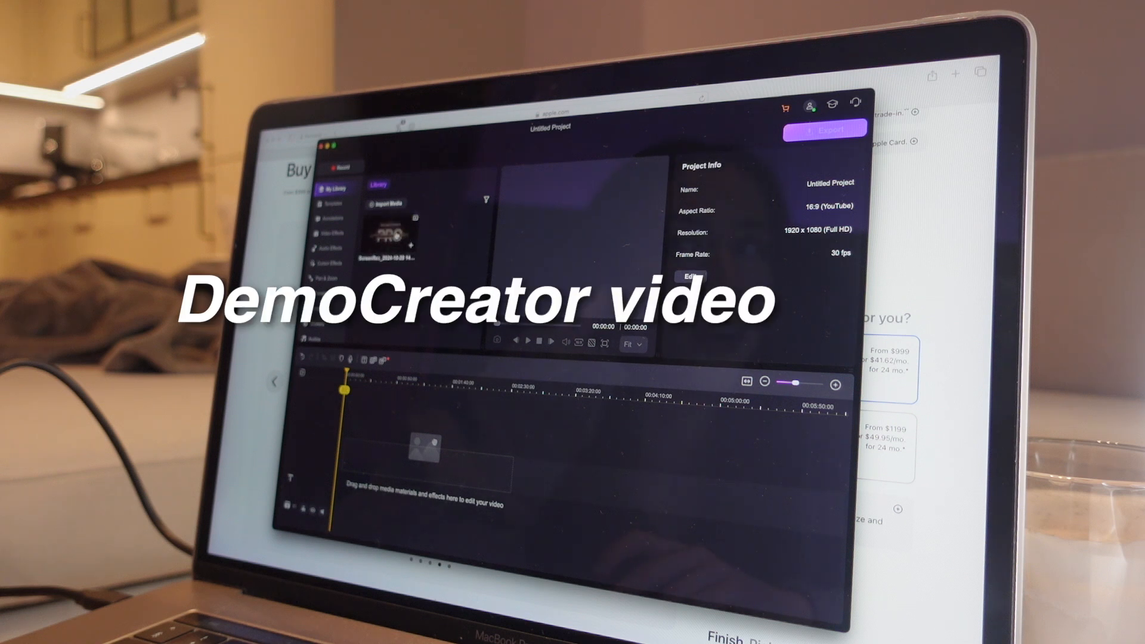
Place the screen recording on the timeline, import 20241022_C9221.MP4 and add it as well
left_click_drag(396, 237, 385, 443)
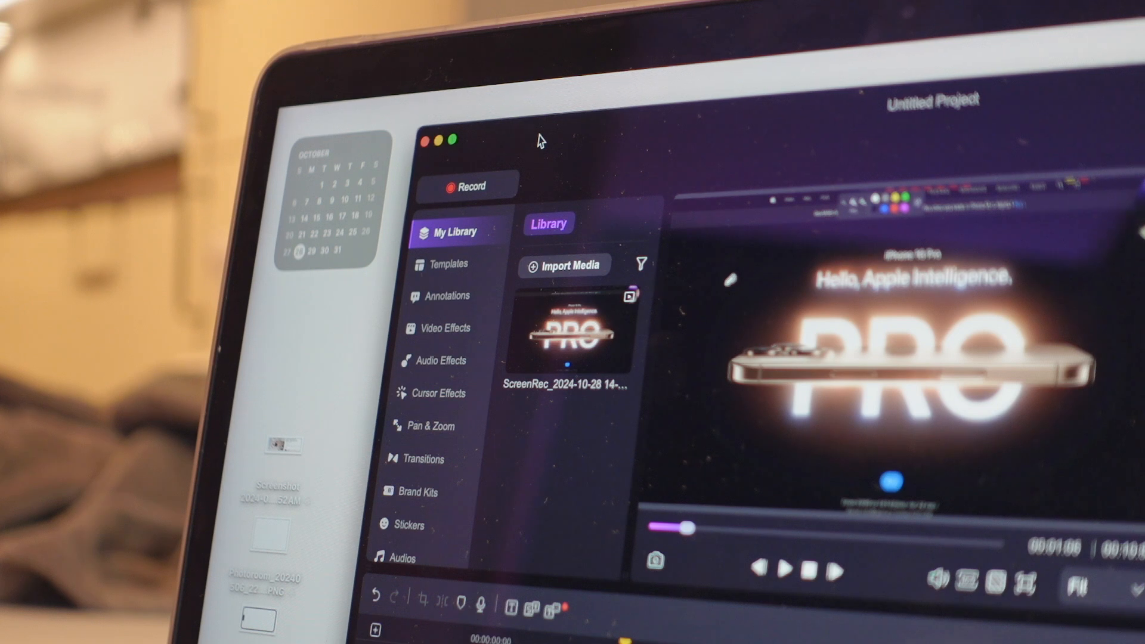
left_click(570, 269)
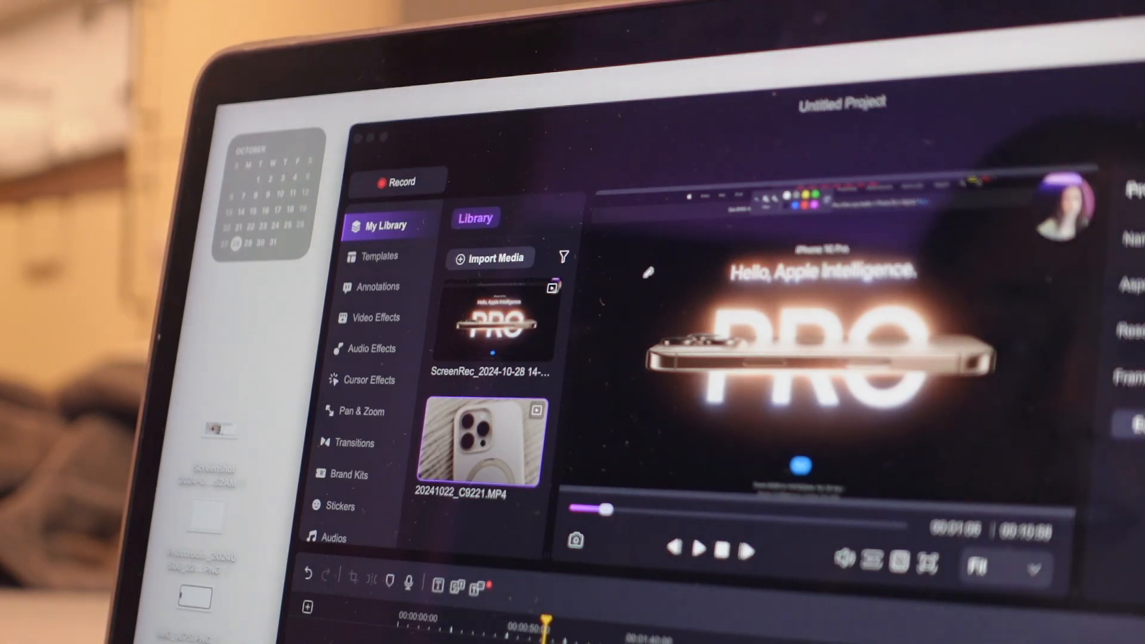
left_click_drag(462, 462, 462, 643)
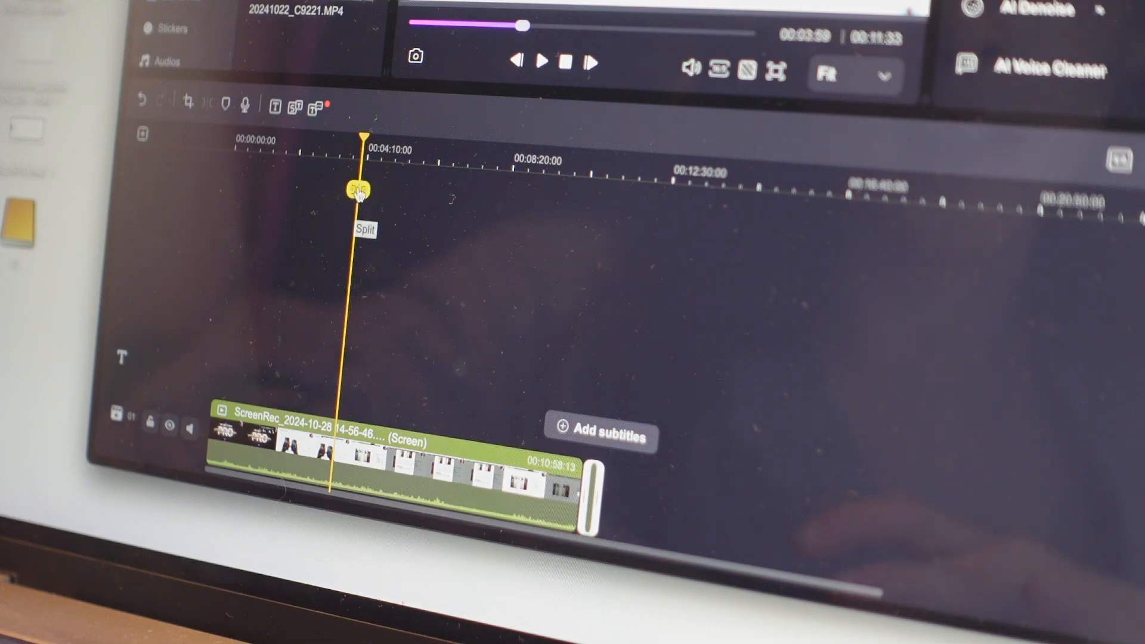
Split the screen recording at about 00:08:25 and 00:09:06 and shift the last piece along the timeline to open a gap
left_click_drag(332, 460, 496, 383)
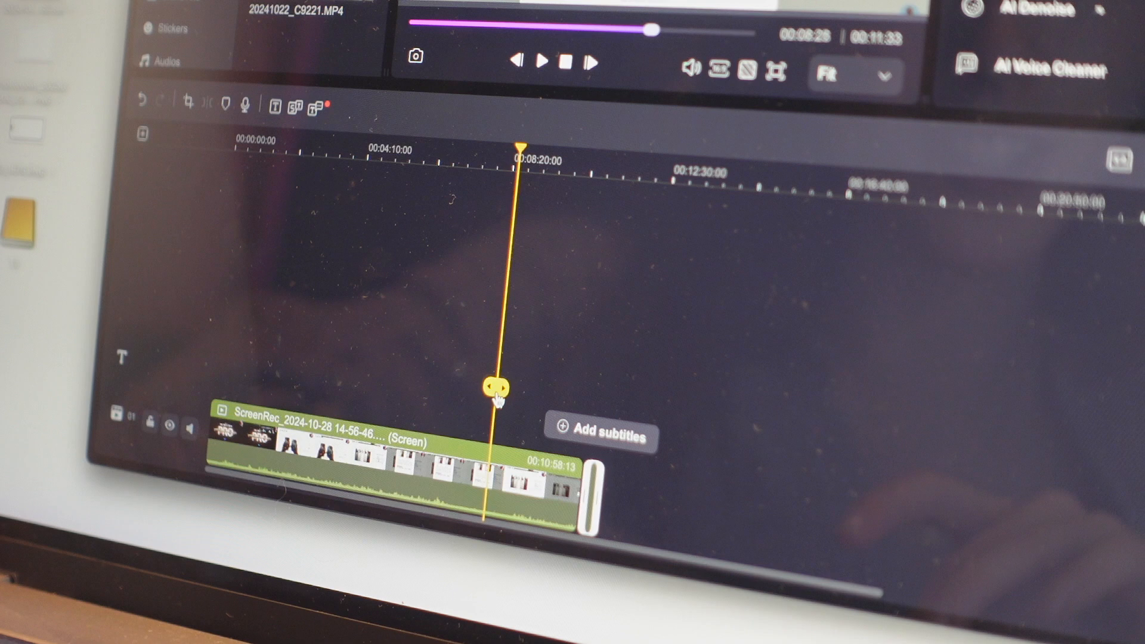
left_click(488, 430)
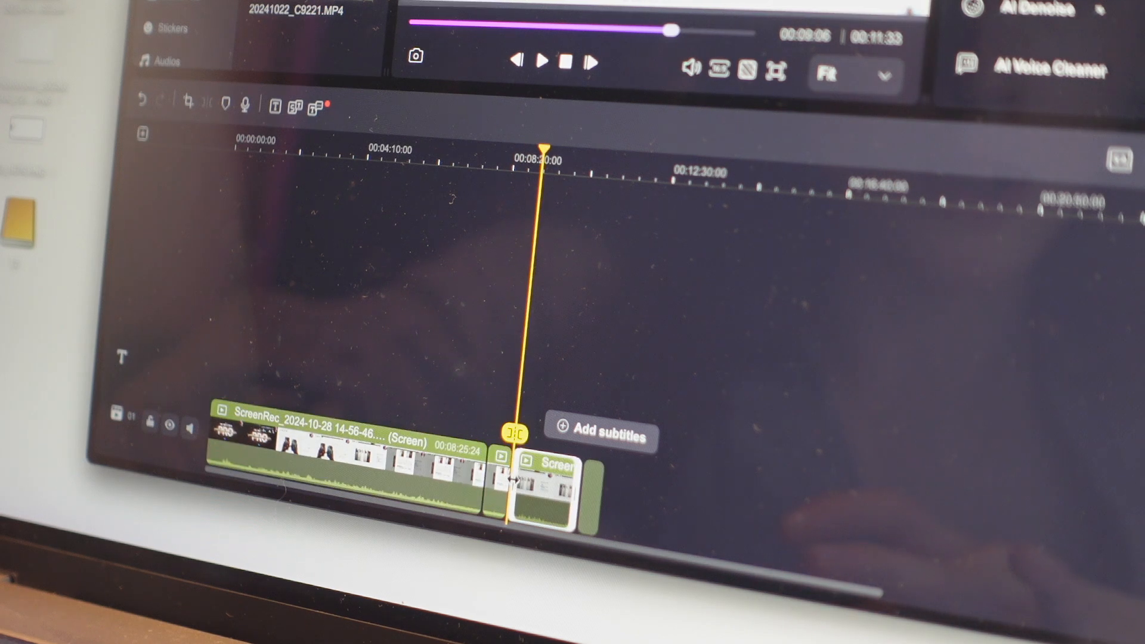
left_click_drag(512, 488, 524, 490)
left_click_drag(557, 494, 603, 495)
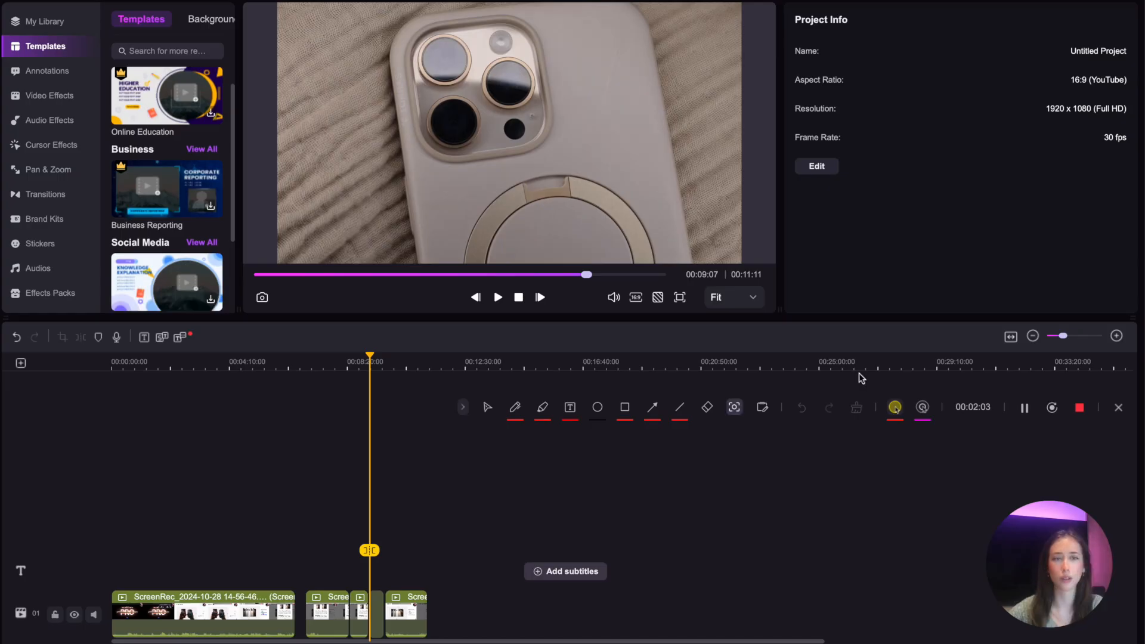
Show the Cursor Click Effect options and browse the Business templates, returning to the template categories
left_click(923, 407)
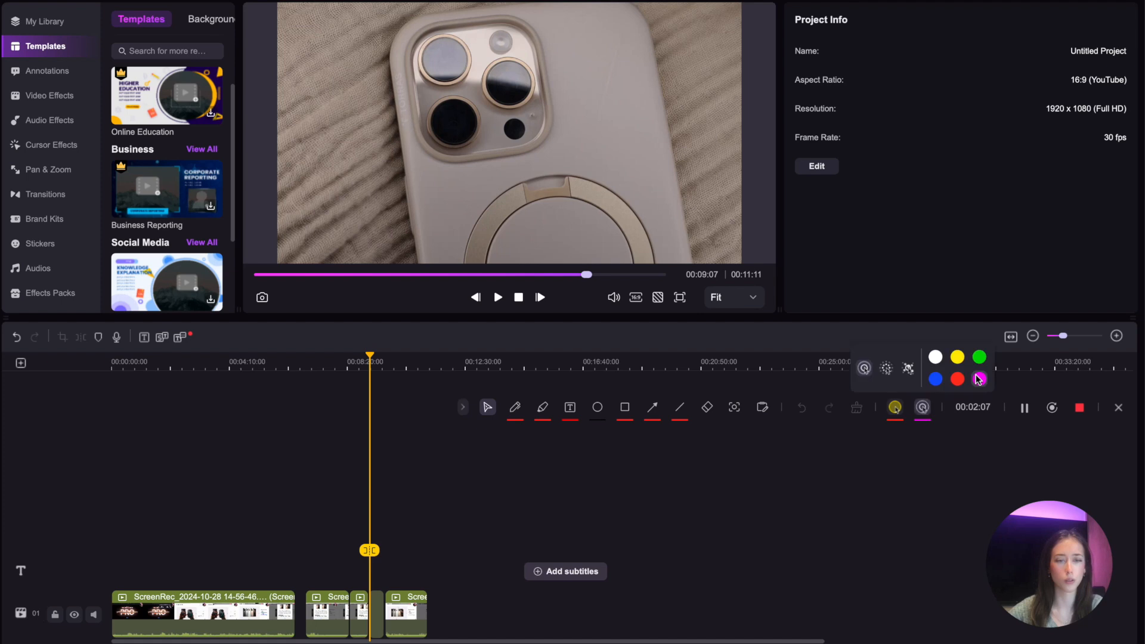
left_click(199, 150)
scroll(158, 128, "down", 3)
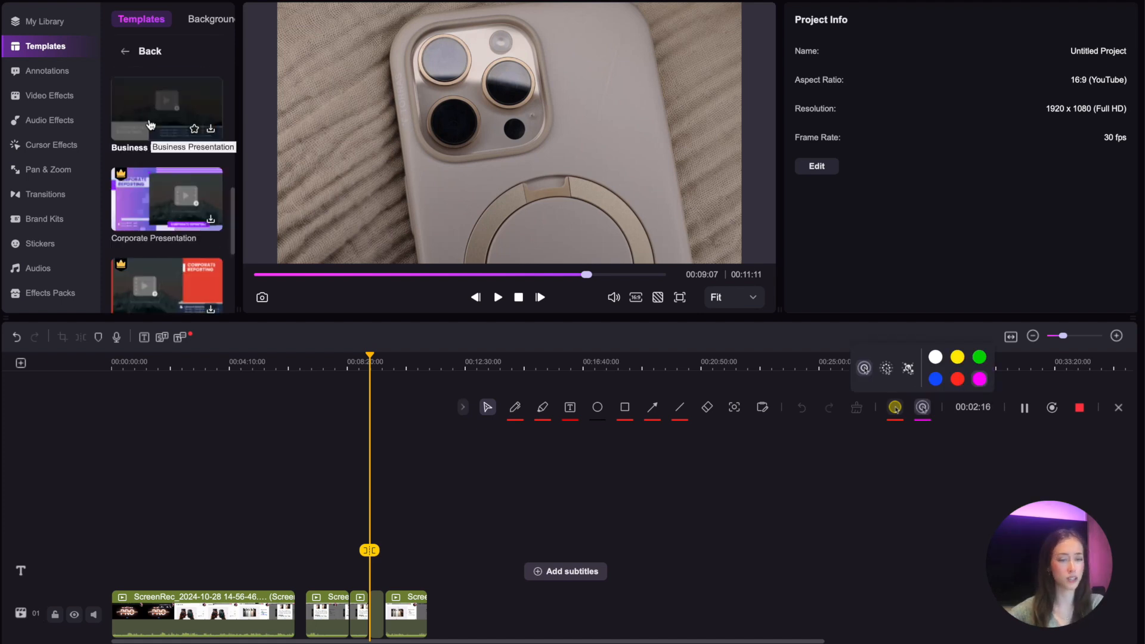
scroll(152, 126, "up", 5)
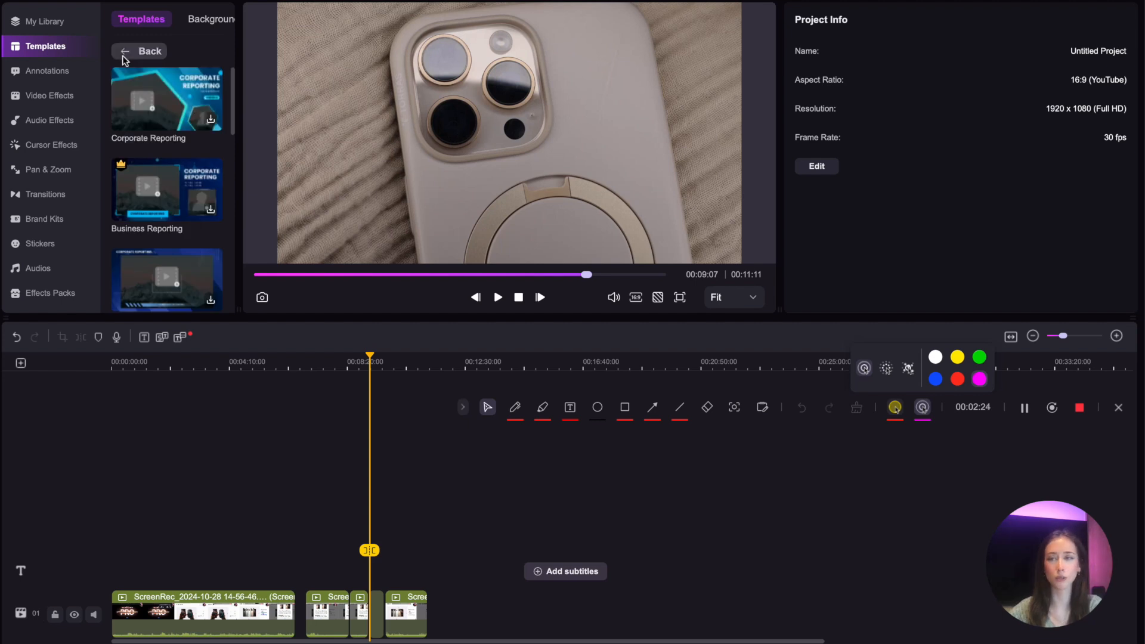
left_click(121, 54)
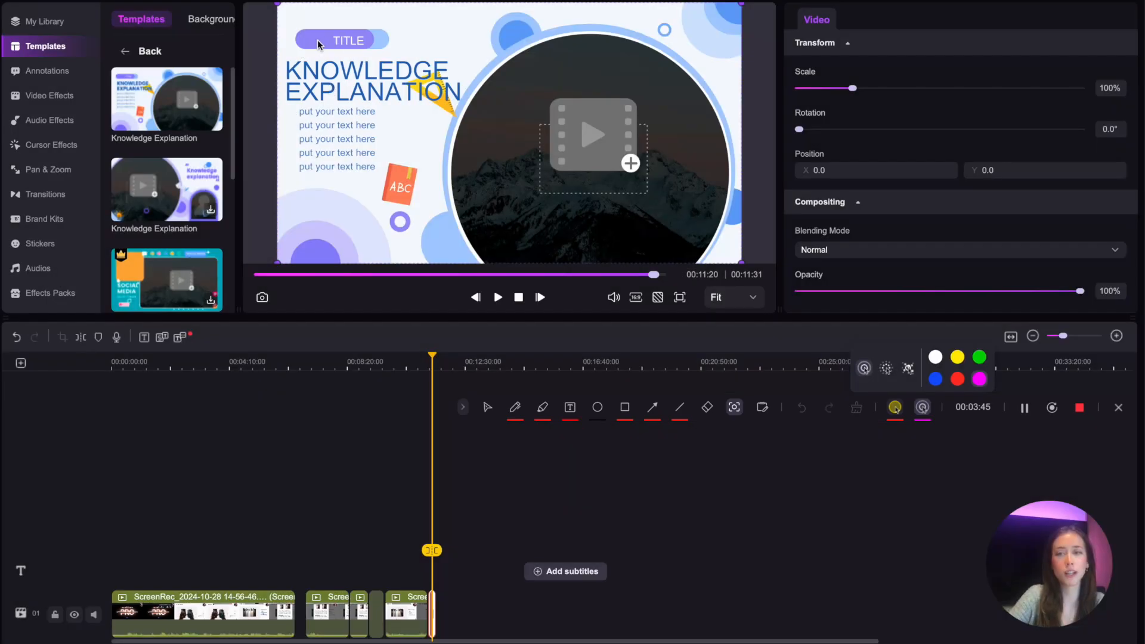
Spotlight the title and media areas of the Knowledge Explanation template in the preview and return to the normal pointer
left_click(318, 42)
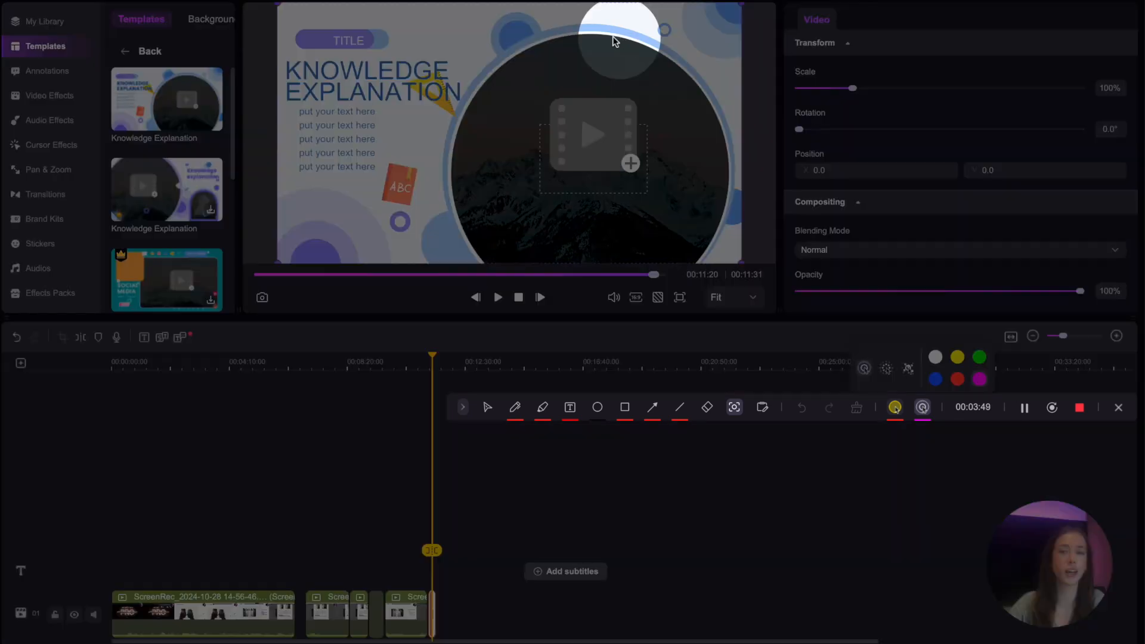
left_click(619, 37)
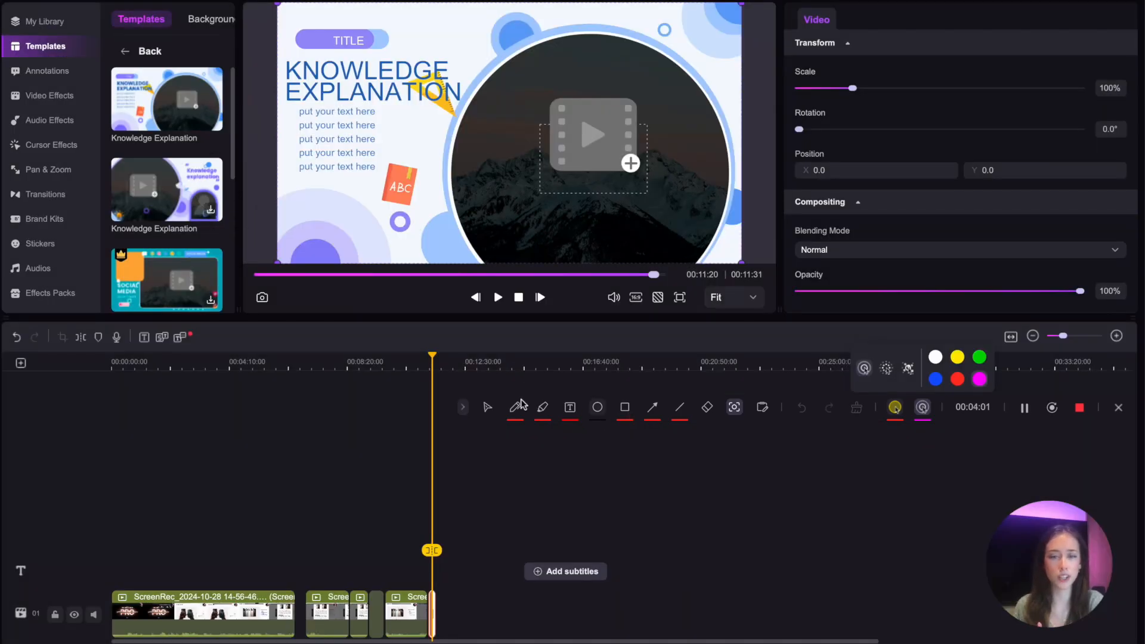
left_click(486, 416)
Look over the template backgrounds and apply the Blur background video effect to the 20241020_C9207.MP4 clip
left_click(209, 19)
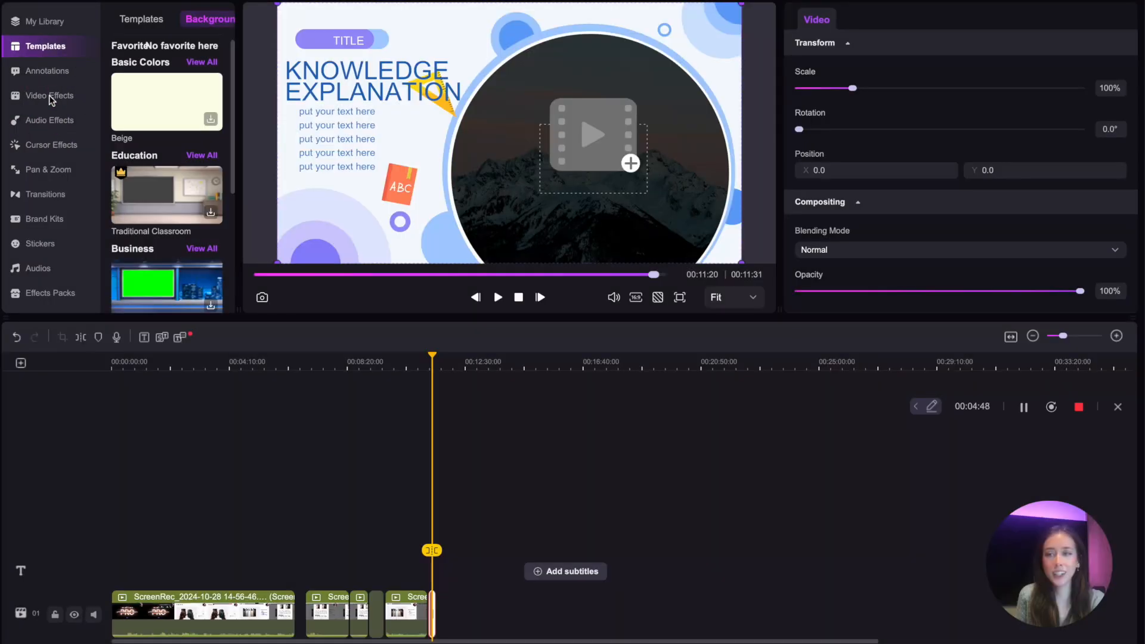
left_click(51, 97)
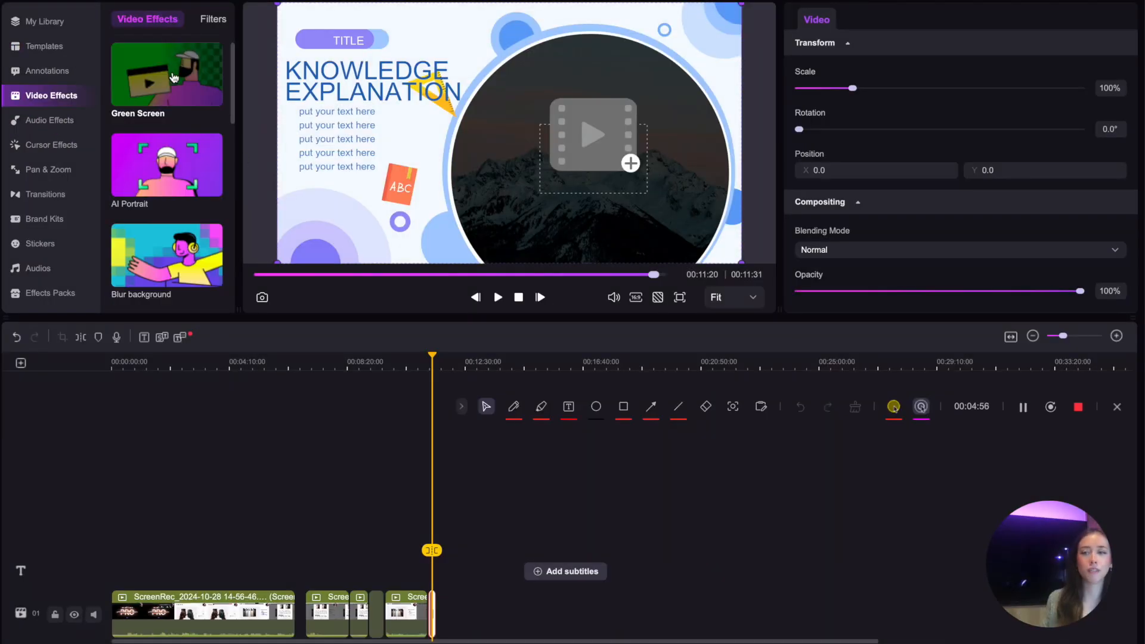
scroll(152, 173, "down", 3)
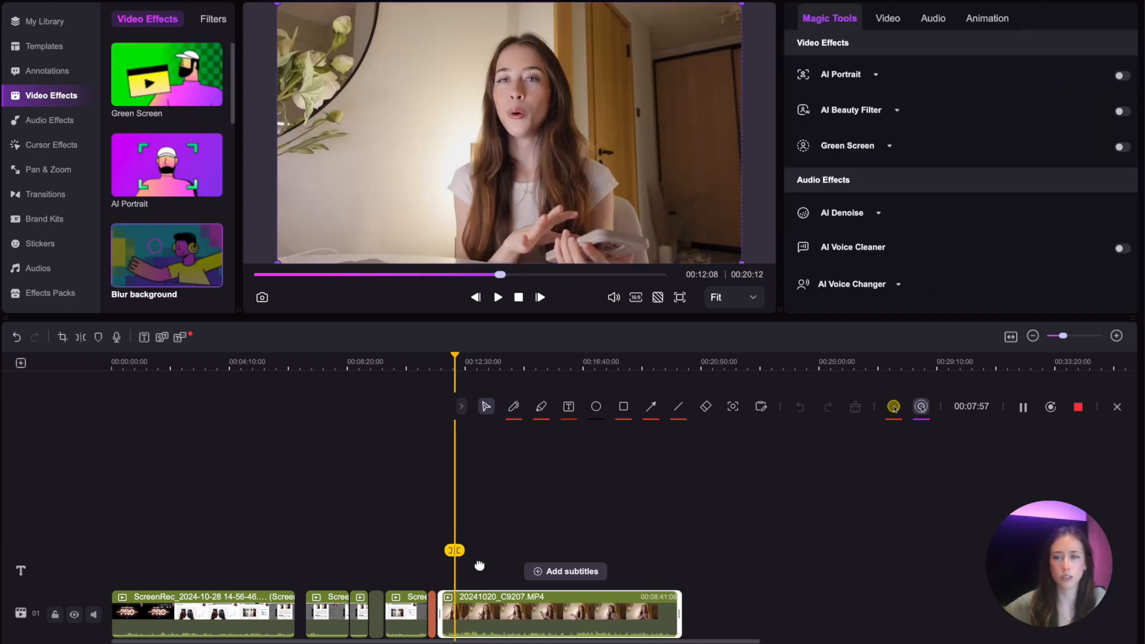
left_click_drag(167, 255, 462, 609)
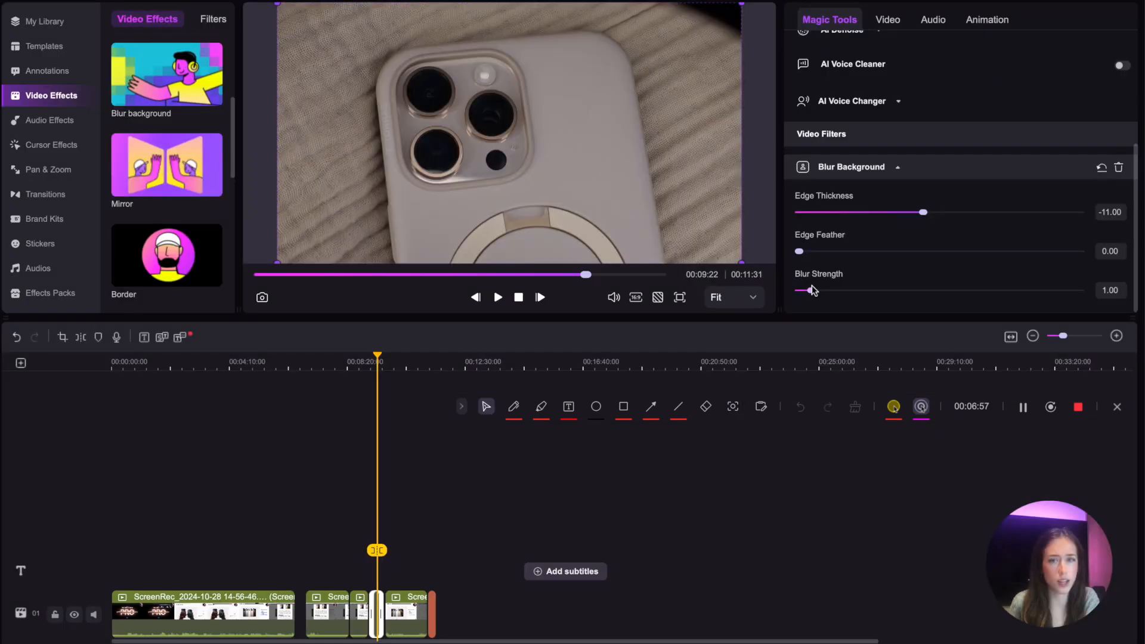
Adjust the Blur Background edge and strength settings, giving the 20241020_C9207.MP4 clip Edge Feather 15 and Blur Strength 6
left_click_drag(813, 290, 843, 291)
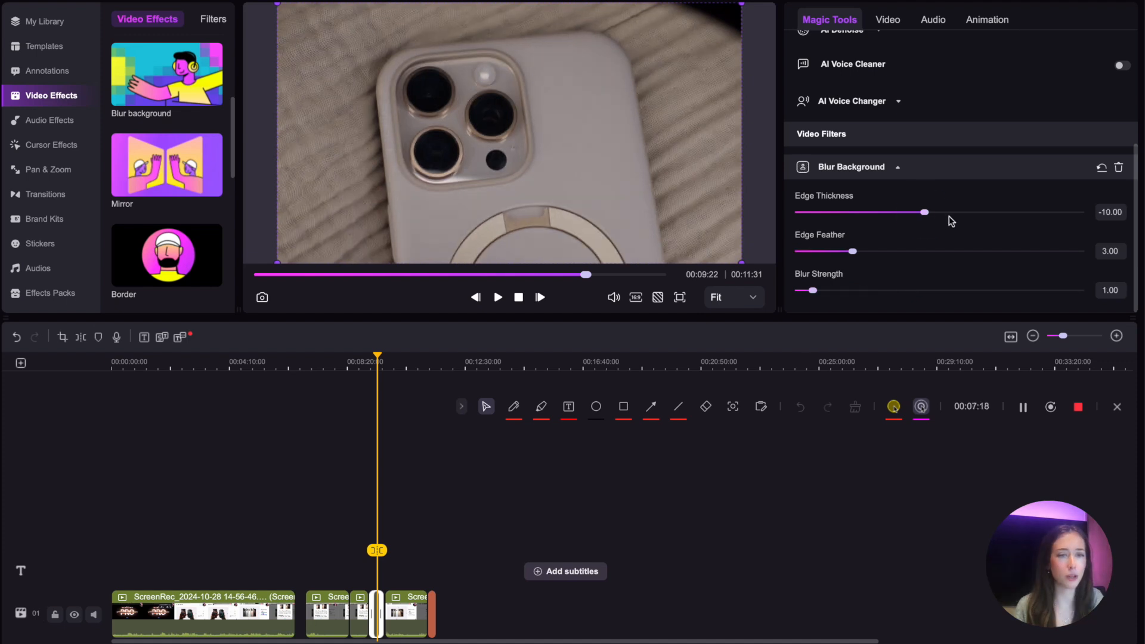
left_click_drag(949, 214, 886, 178)
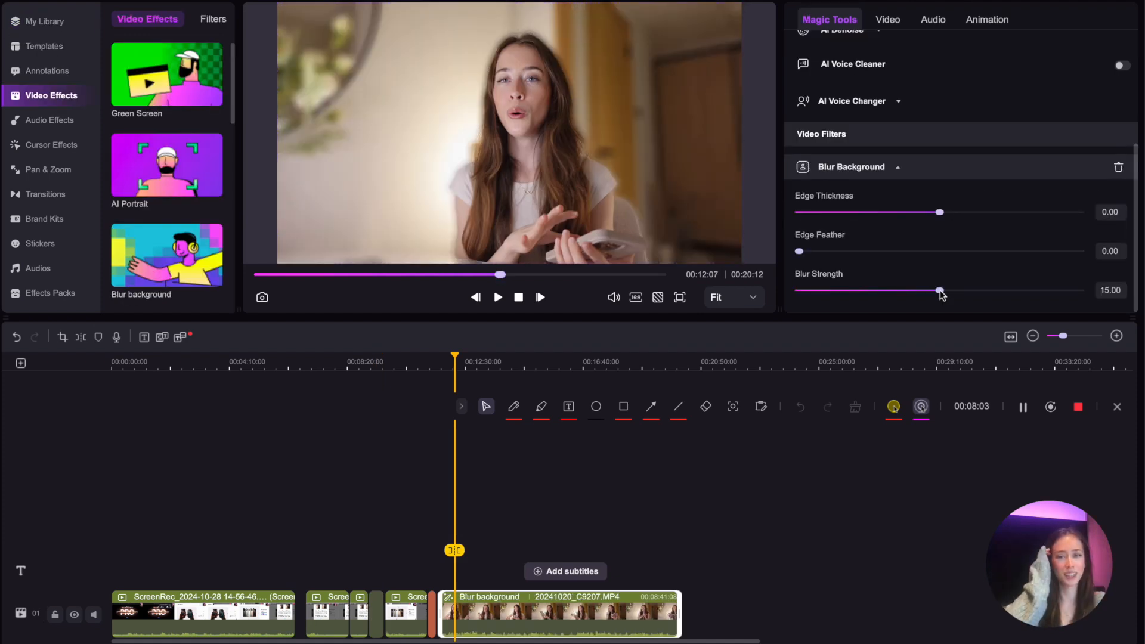
left_click_drag(941, 290, 1064, 289)
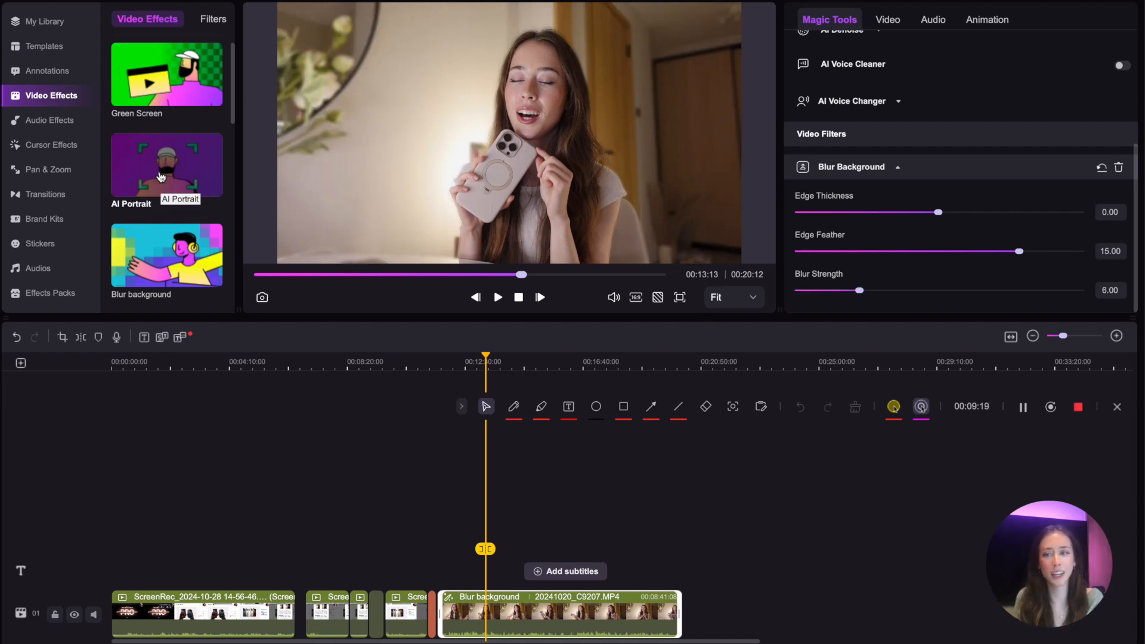
Apply the AI Portrait effect to the 20241020_C9207.MP4 clip and browse its preset backgrounds
left_click_drag(161, 180, 480, 607)
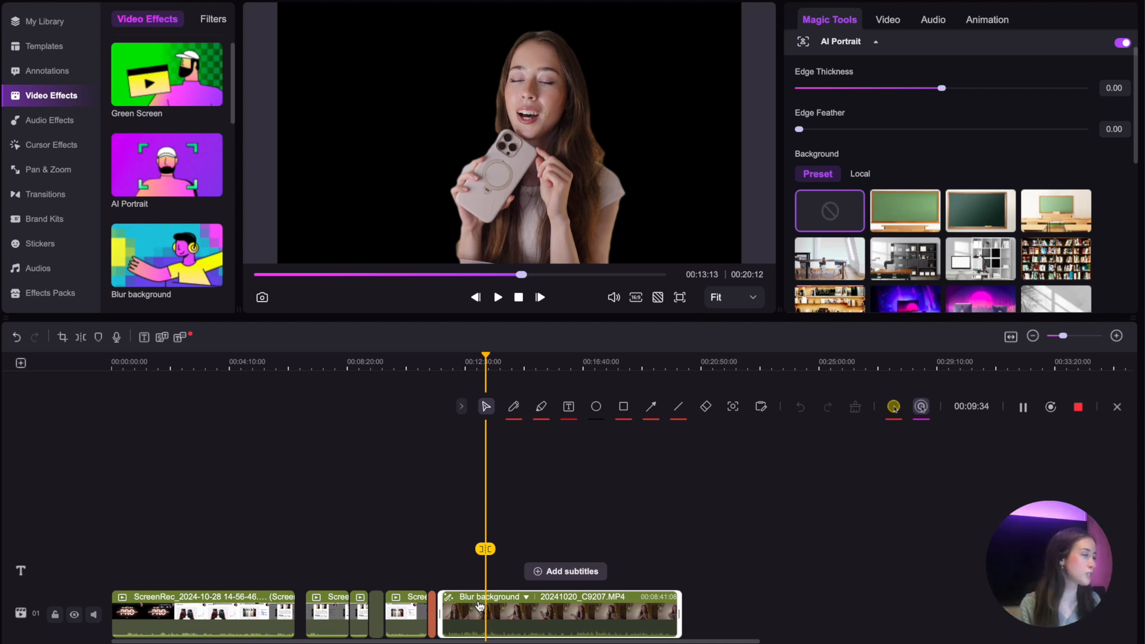
scroll(949, 228, "down", 4)
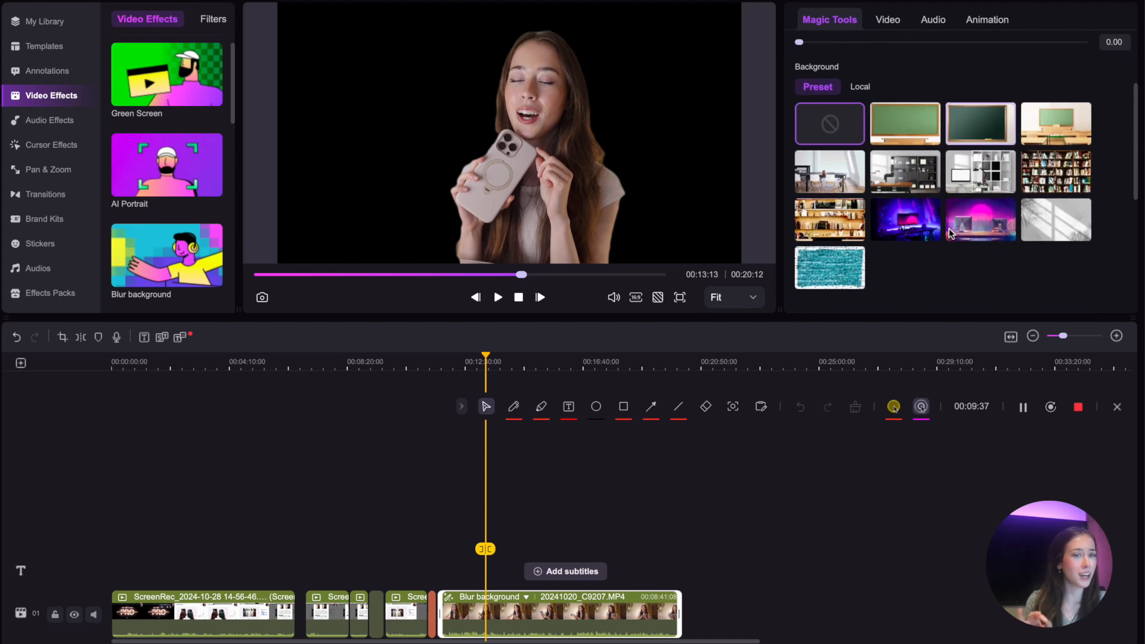
scroll(950, 227, "up", 1)
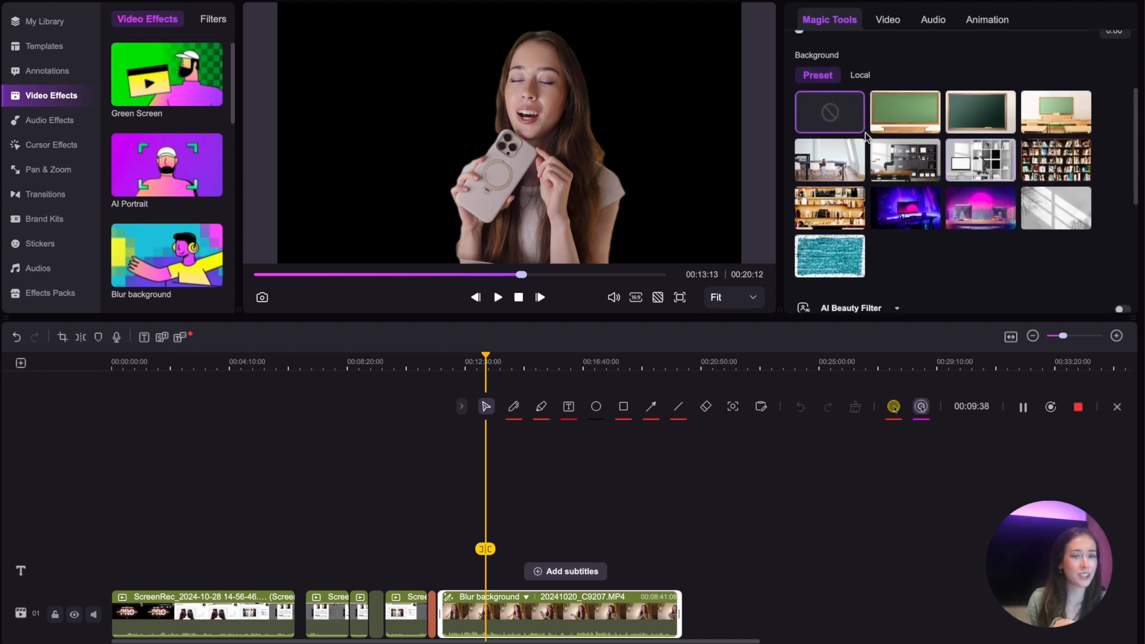
scroll(955, 131, "up", 1)
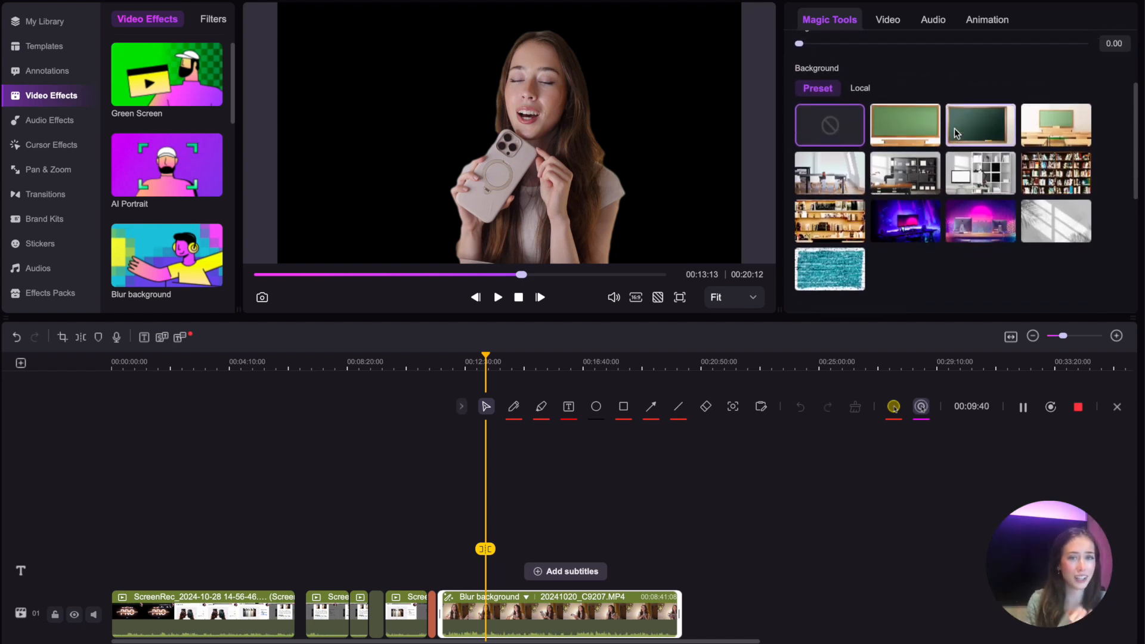
Try preset AI Portrait backgrounds such as the grey shadow wall and bookshelf, and open the local background image option
scroll(955, 131, "up", 1)
left_click(905, 236)
left_click(980, 236)
left_click(1056, 235)
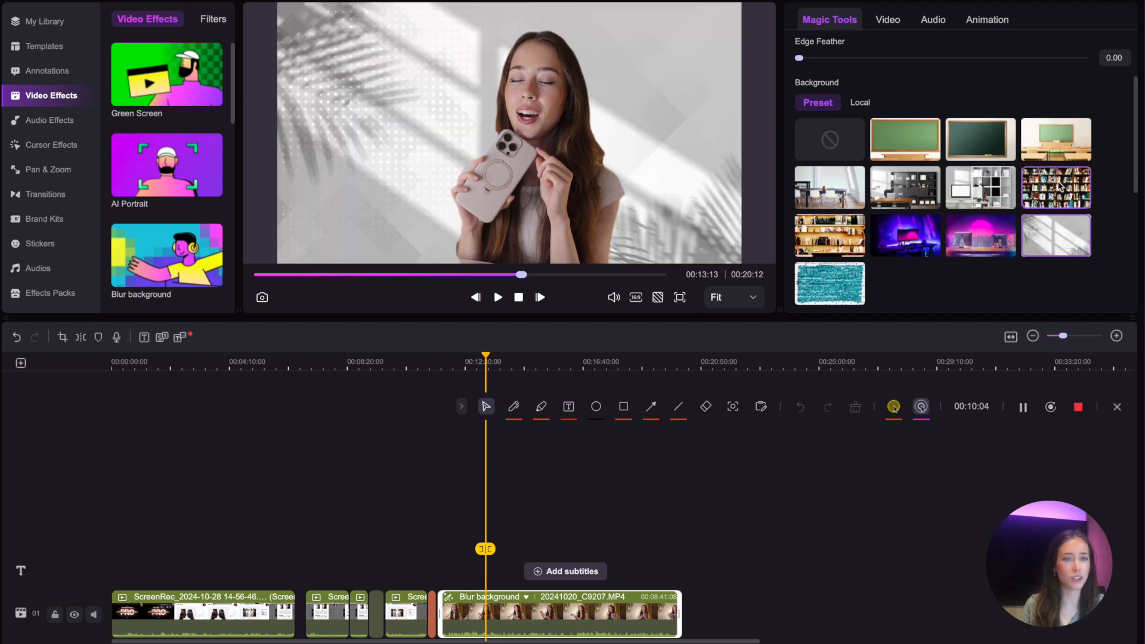
left_click(1059, 186)
left_click(860, 102)
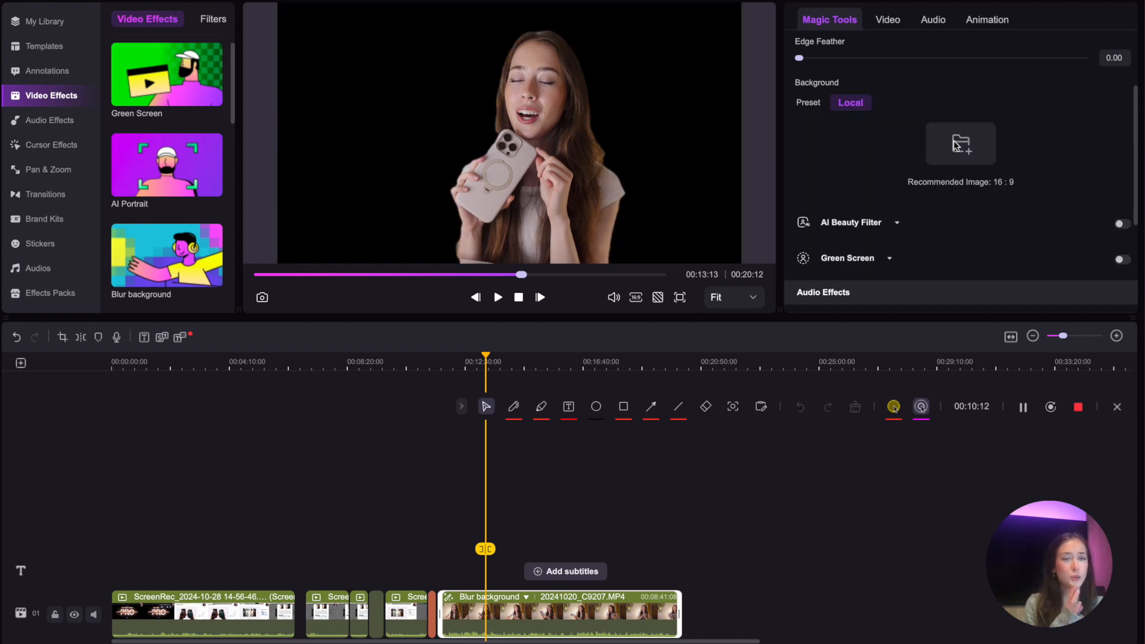
left_click(955, 142)
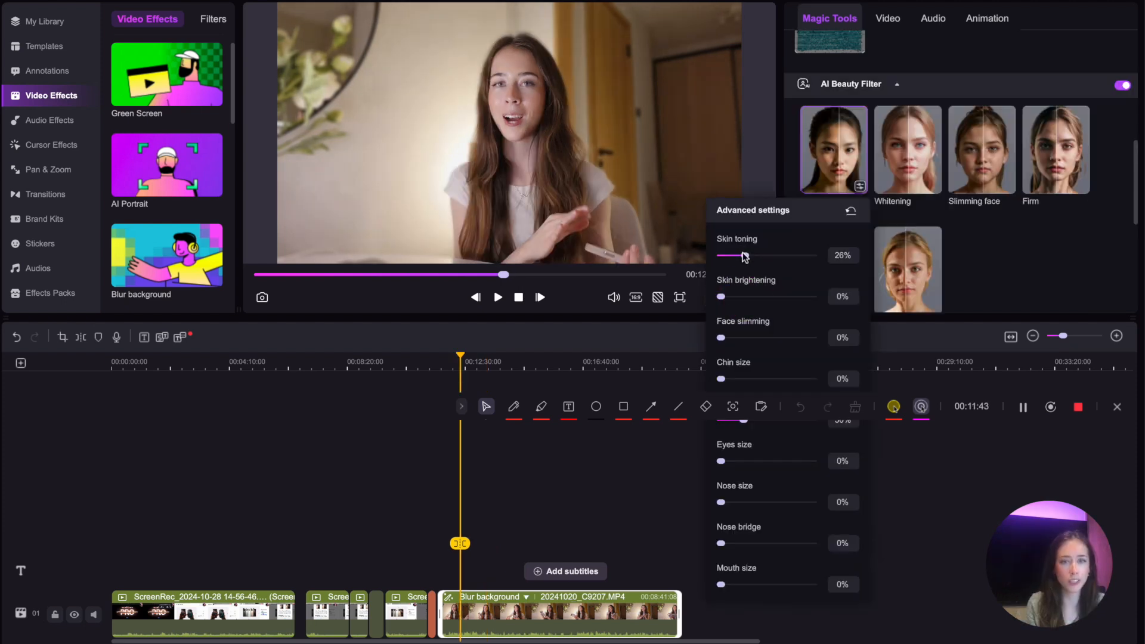
Adjust the Smooth beauty filter's skin toning on the 20241020_C9207.MP4 clip and look over the other AI Beauty Filter presets
left_click(734, 257)
left_click_drag(733, 256, 759, 259)
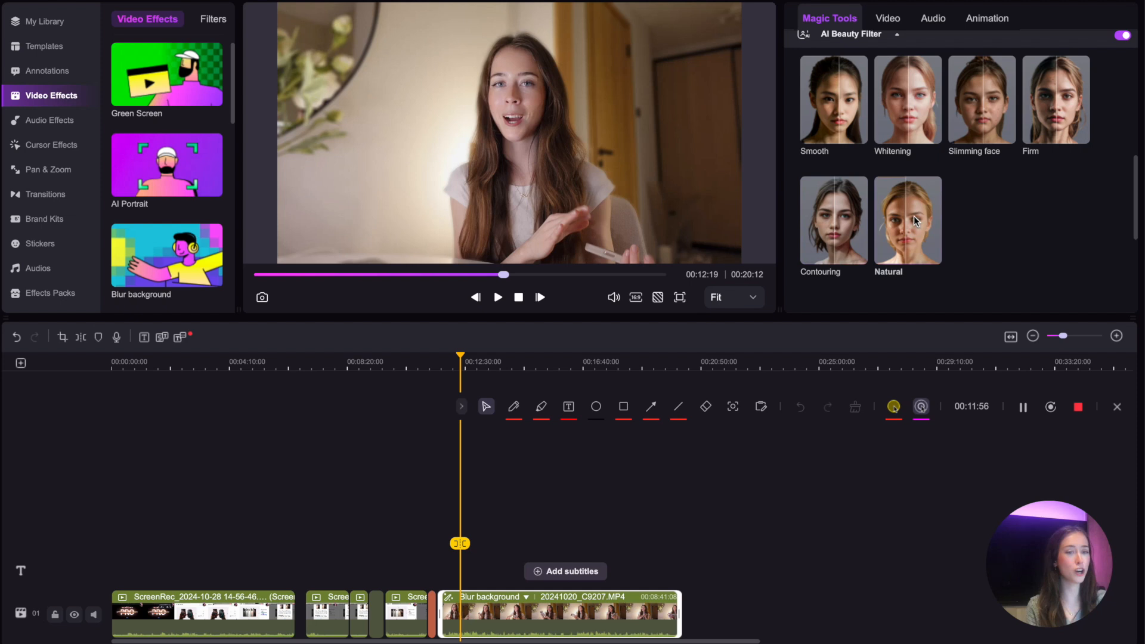
left_click(917, 103)
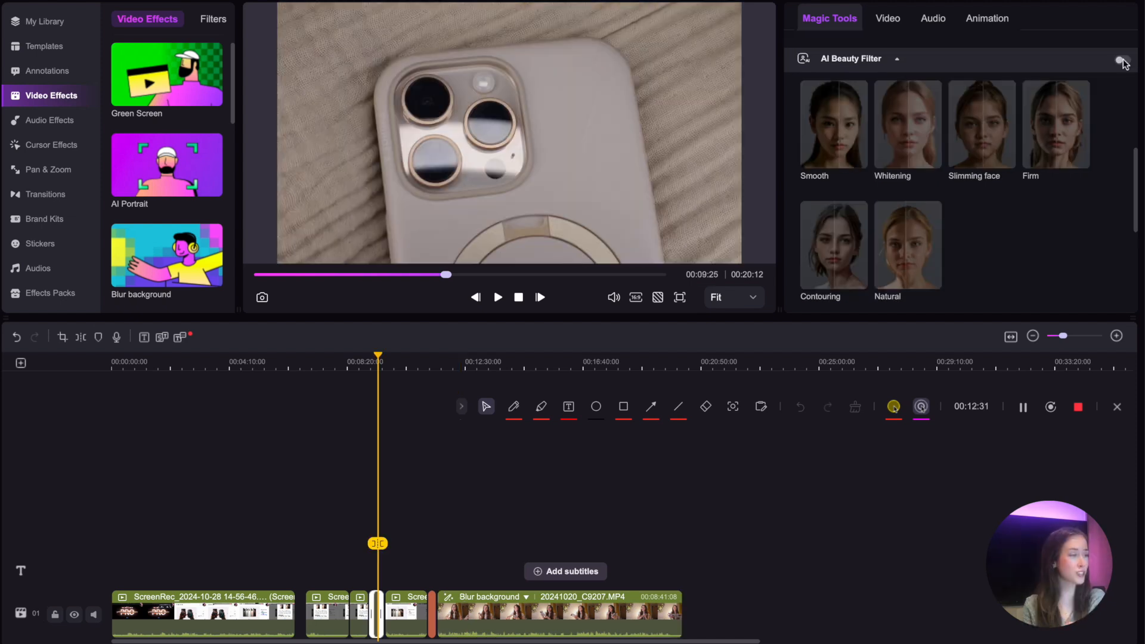
left_click(1122, 60)
left_click(920, 133)
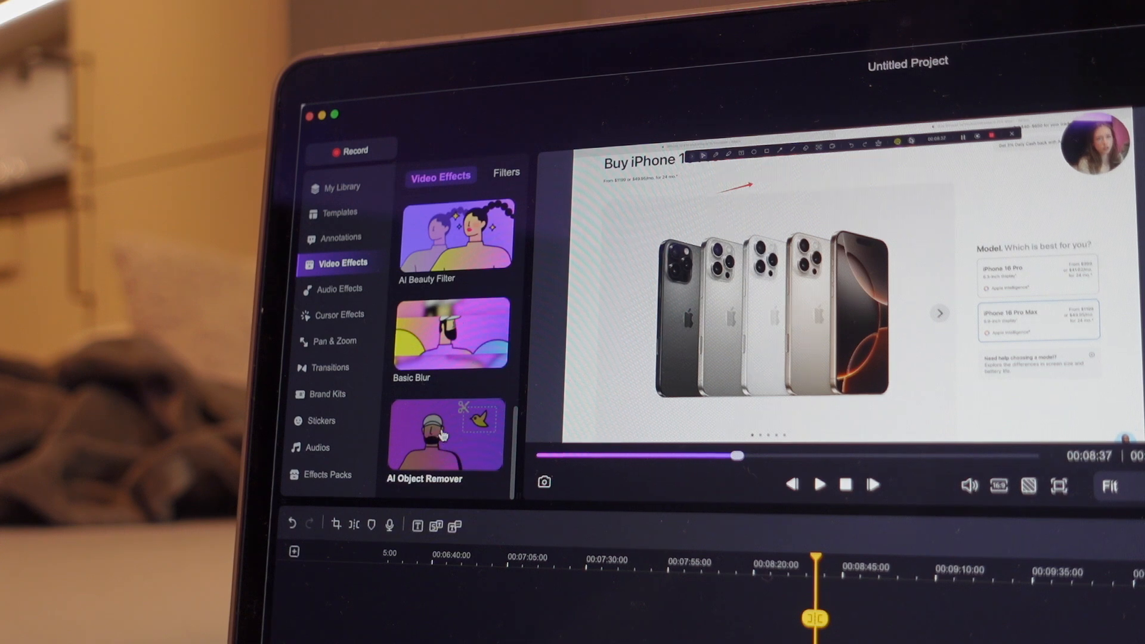
Mark the "Have more questions?" icon and the "iPhone 16 Pro" label for removal from the screen recording with AI Object Remover
left_click_drag(442, 441, 654, 553)
left_click_drag(654, 553, 716, 558)
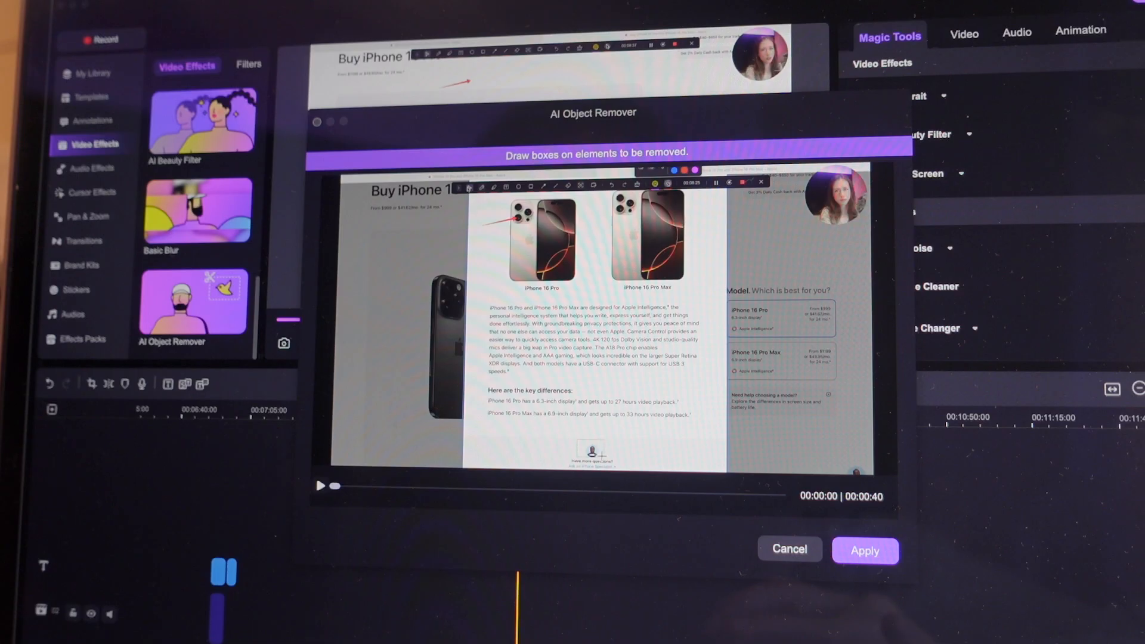
left_click_drag(604, 458, 606, 459)
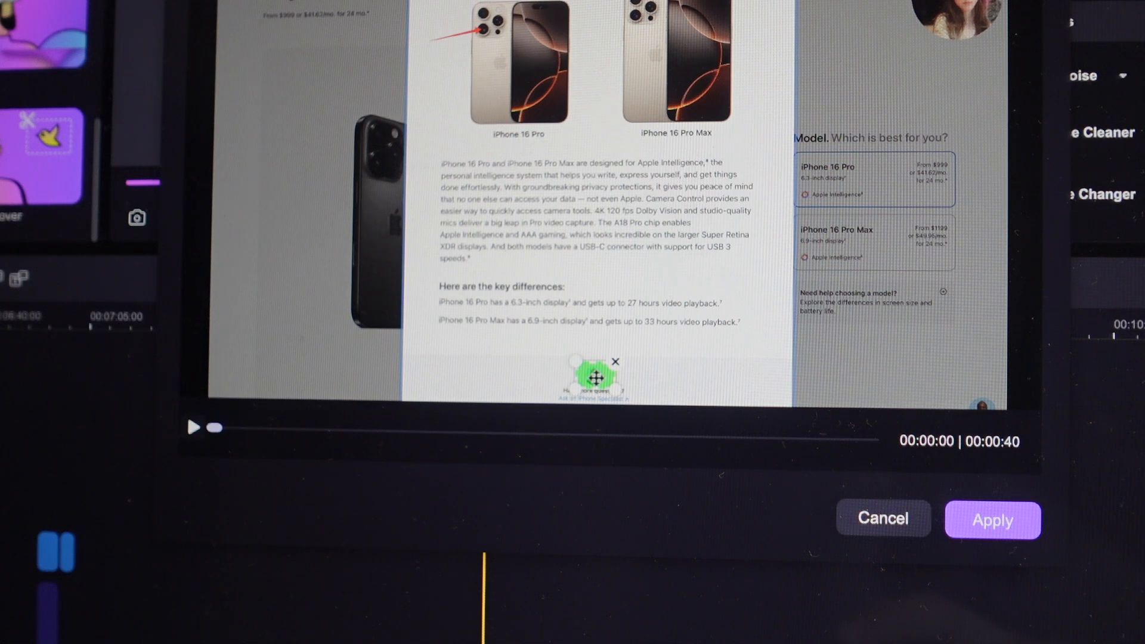
left_click(993, 518)
left_click_drag(476, 600, 462, 600)
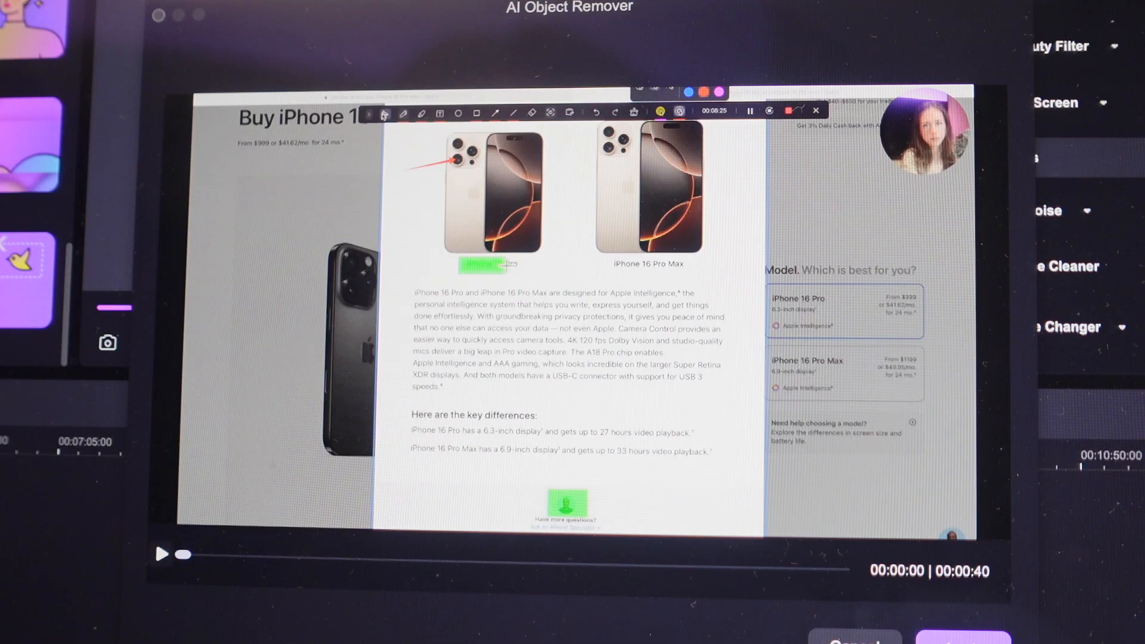
left_click_drag(501, 263, 533, 261)
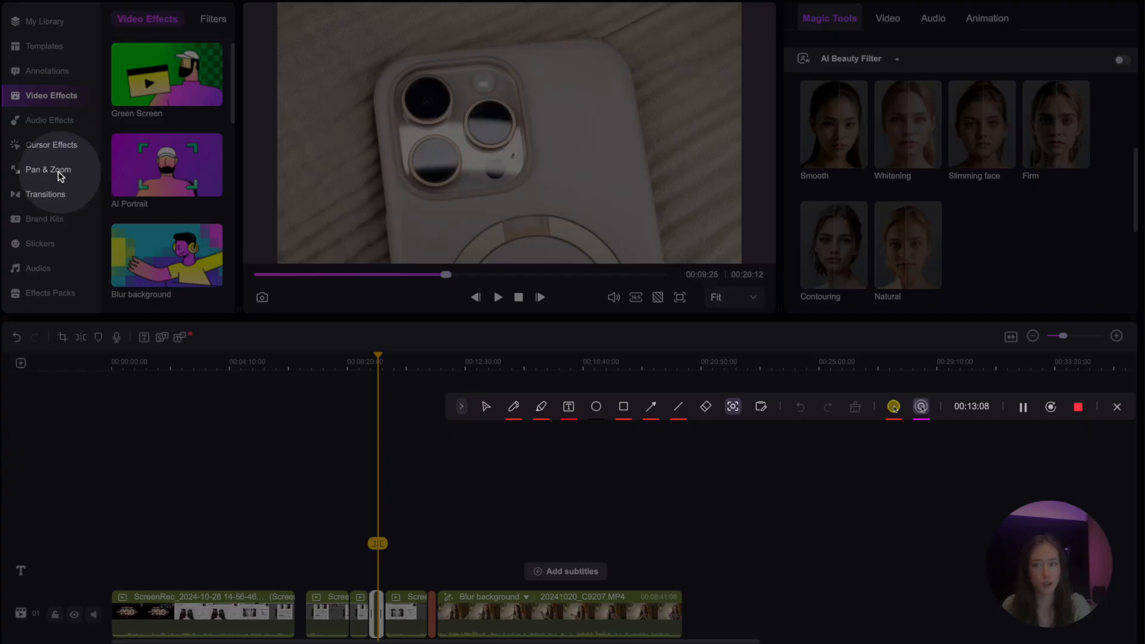
Add the Zoom in effect to the 20241022_C9221.MP4 phone clip and adjust the effect's timing on the timeline
left_click(43, 171)
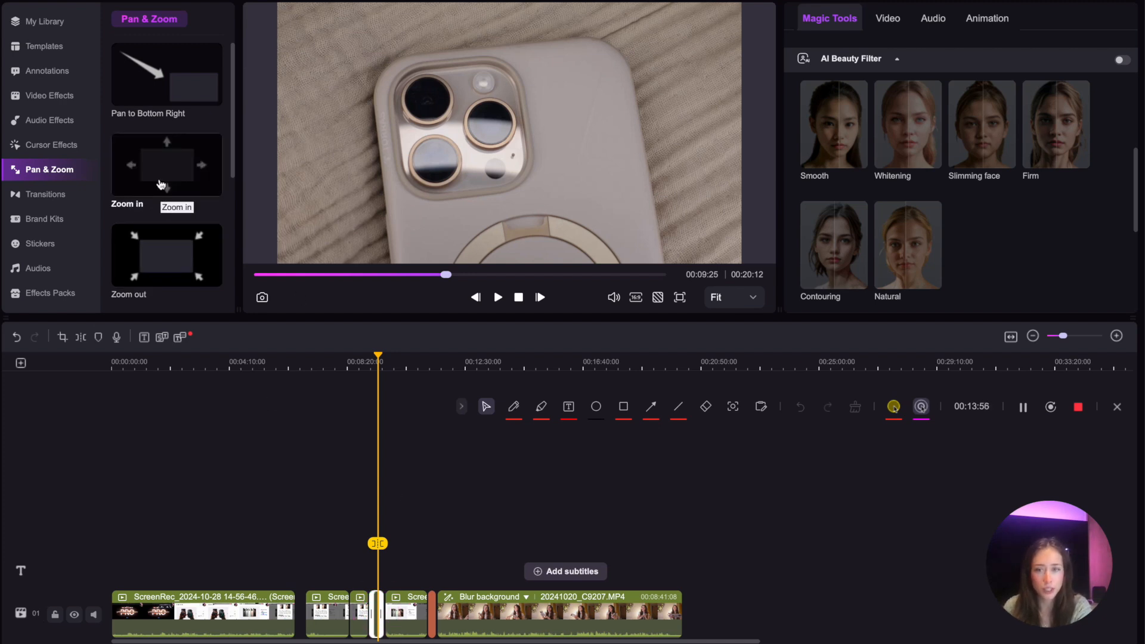
left_click_drag(161, 184, 377, 604)
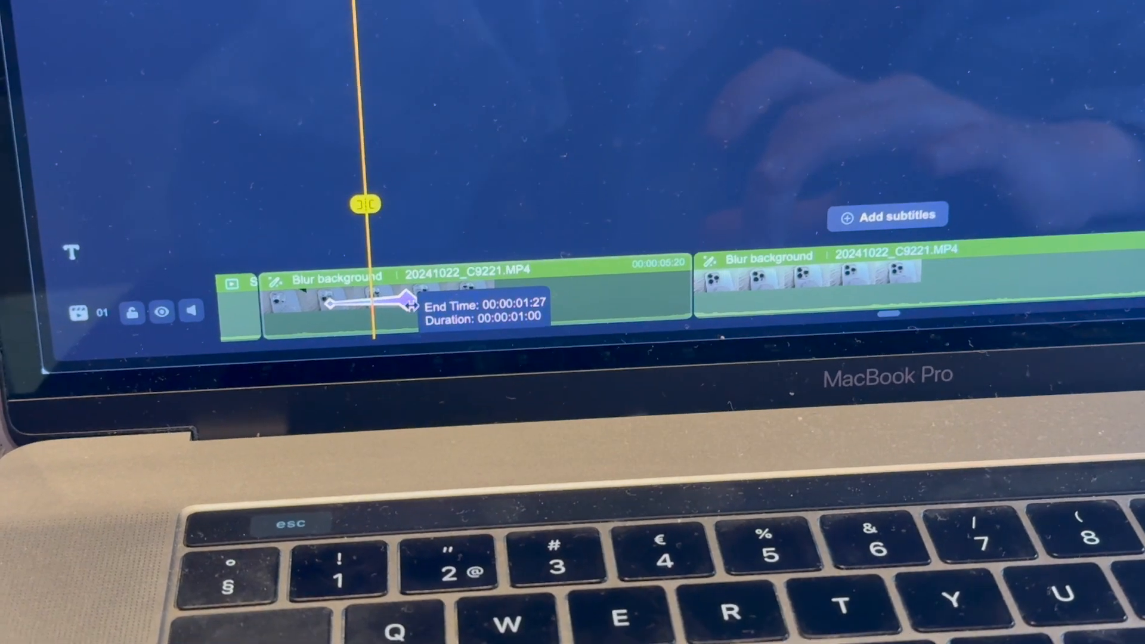
mouse_move(391, 301)
left_mouse_down()
mouse_move(433, 305)
mouse_move(394, 302)
left_mouse_up()
left_click_drag(332, 340, 374, 339)
left_click_drag(334, 542, 380, 549)
left_click_drag(386, 592, 360, 600)
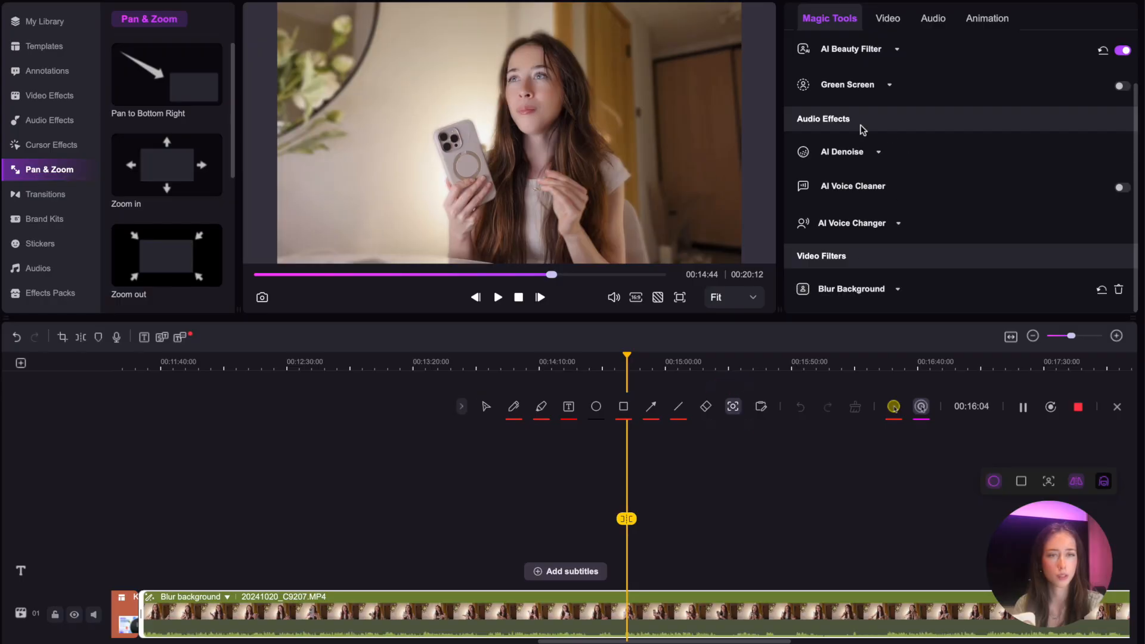
Show the AI Denoise settings and enable AI Voice Cleaner for the 20241020_C9207.MP4 clip
left_click(861, 127)
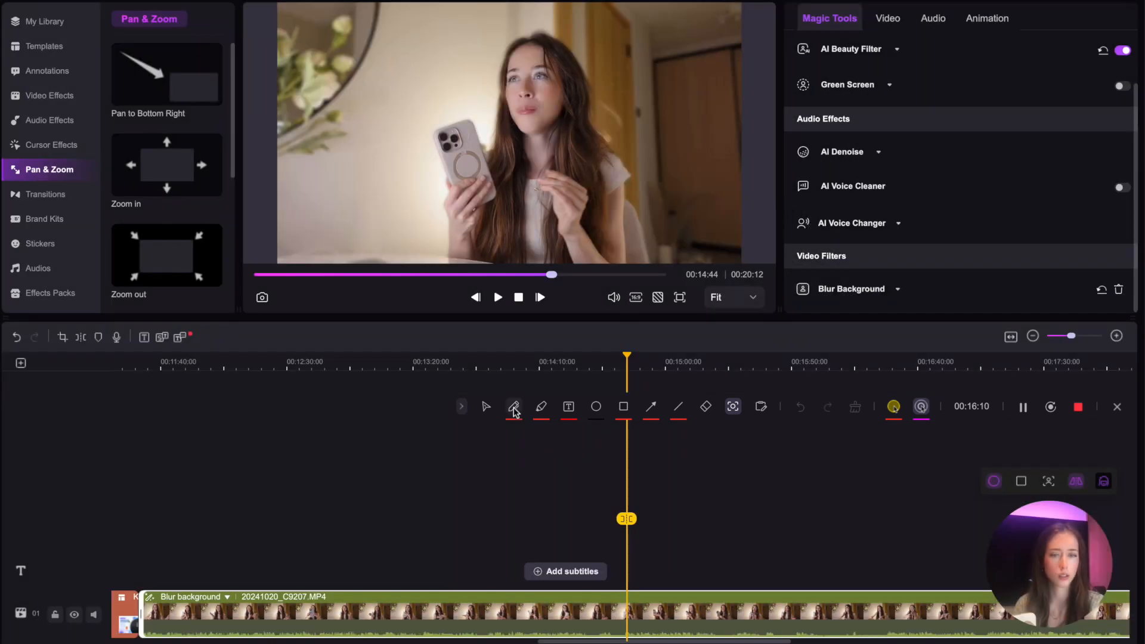
left_click(878, 154)
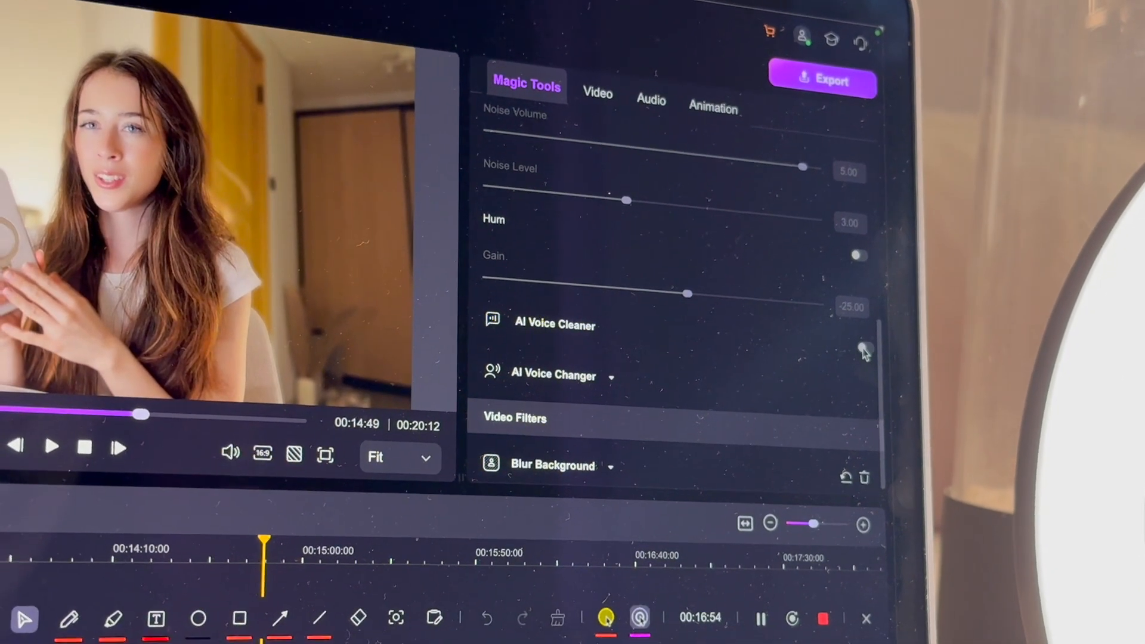
left_click(869, 345)
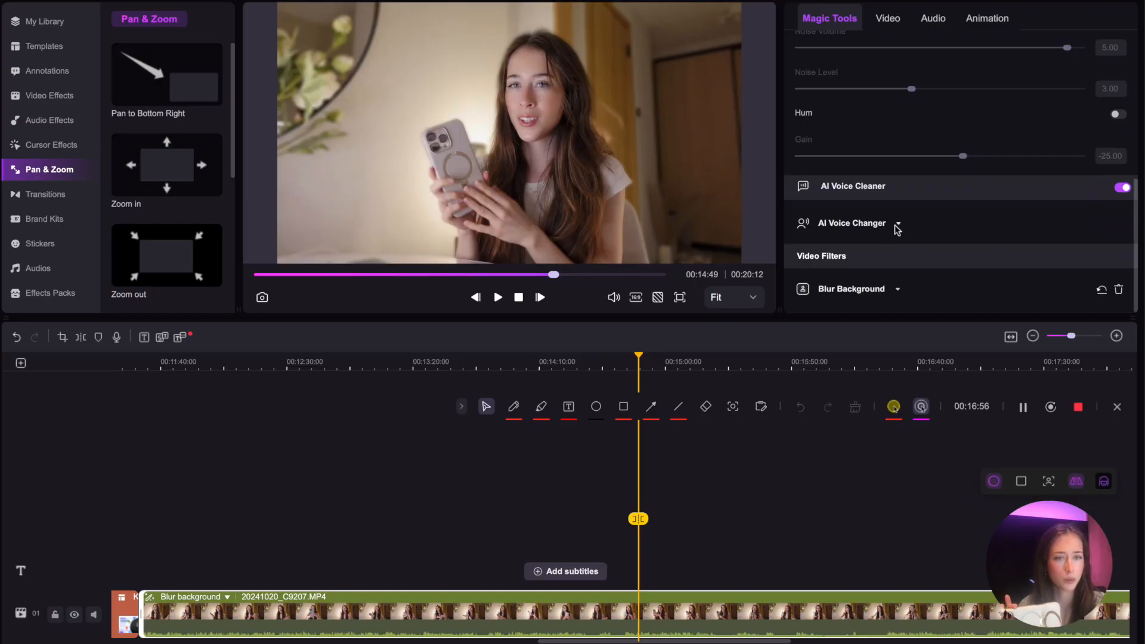
Examine the AI Voice Changer voices across the Narrative, News Broadcasting, Child, Social Media and Educational categories, plus the Voice Effects presets
left_click(898, 225)
scroll(897, 224, "down", 2)
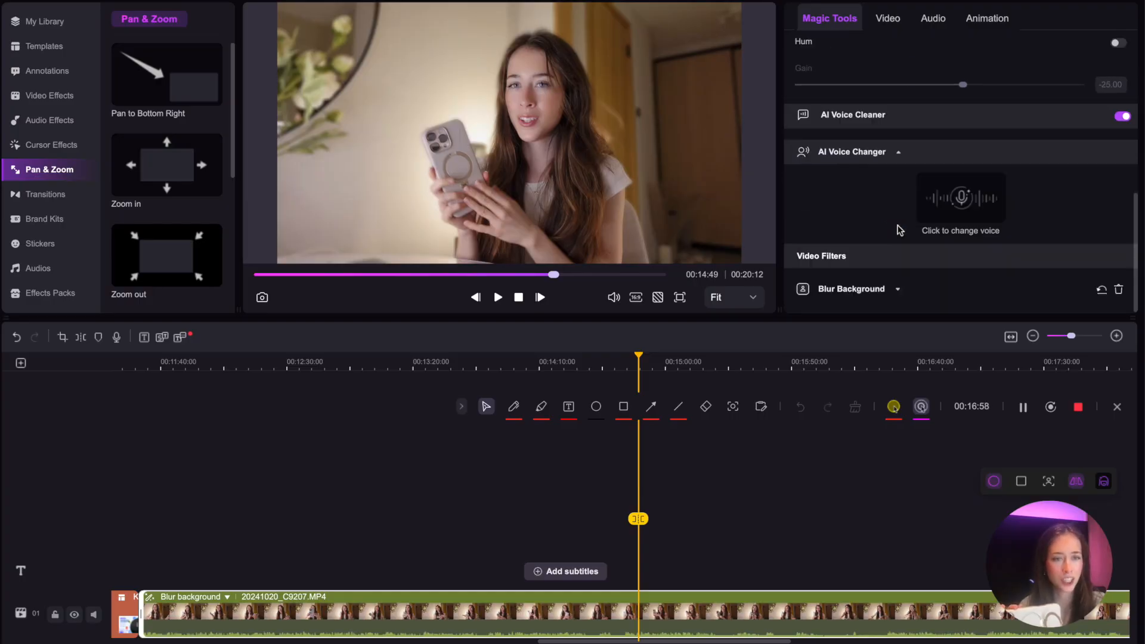
left_click(949, 199)
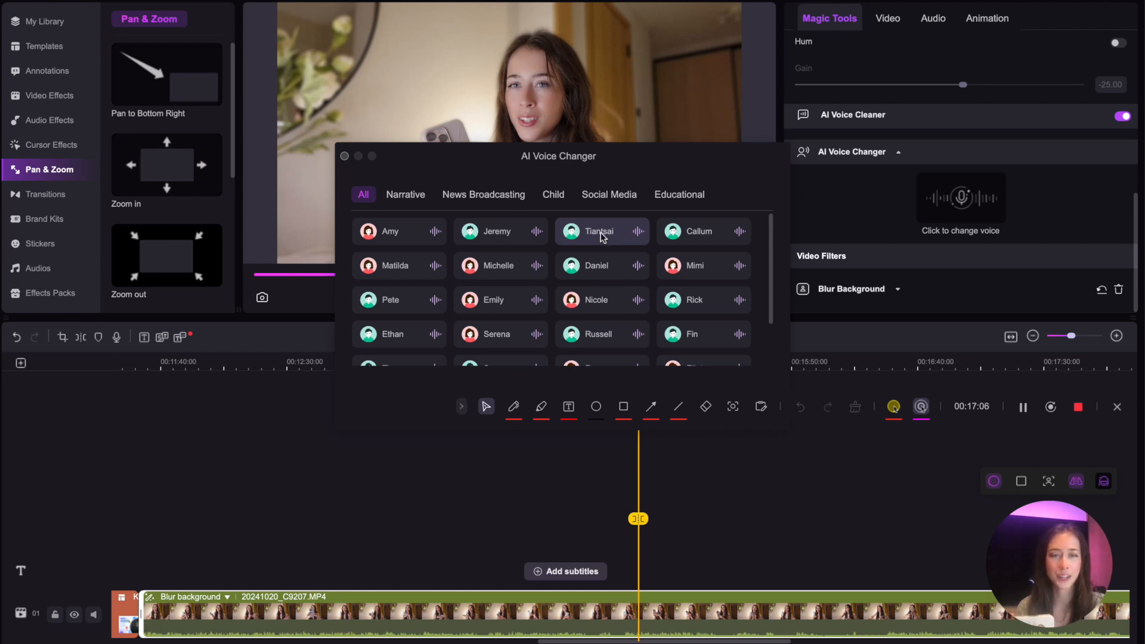
left_click(403, 195)
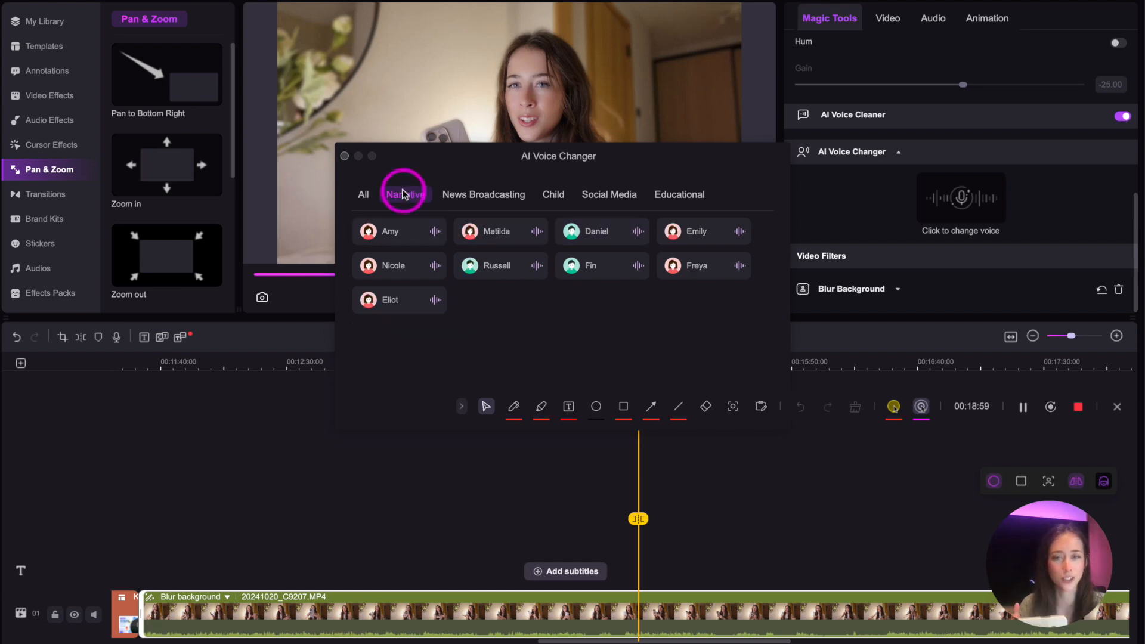
left_click(555, 199)
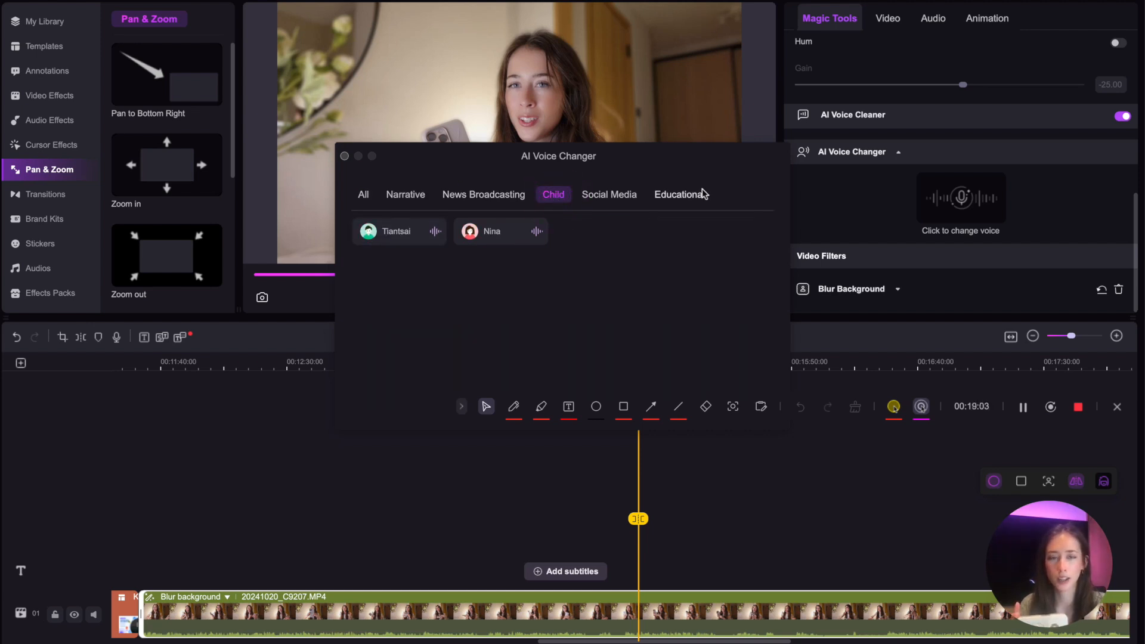
left_click(676, 199)
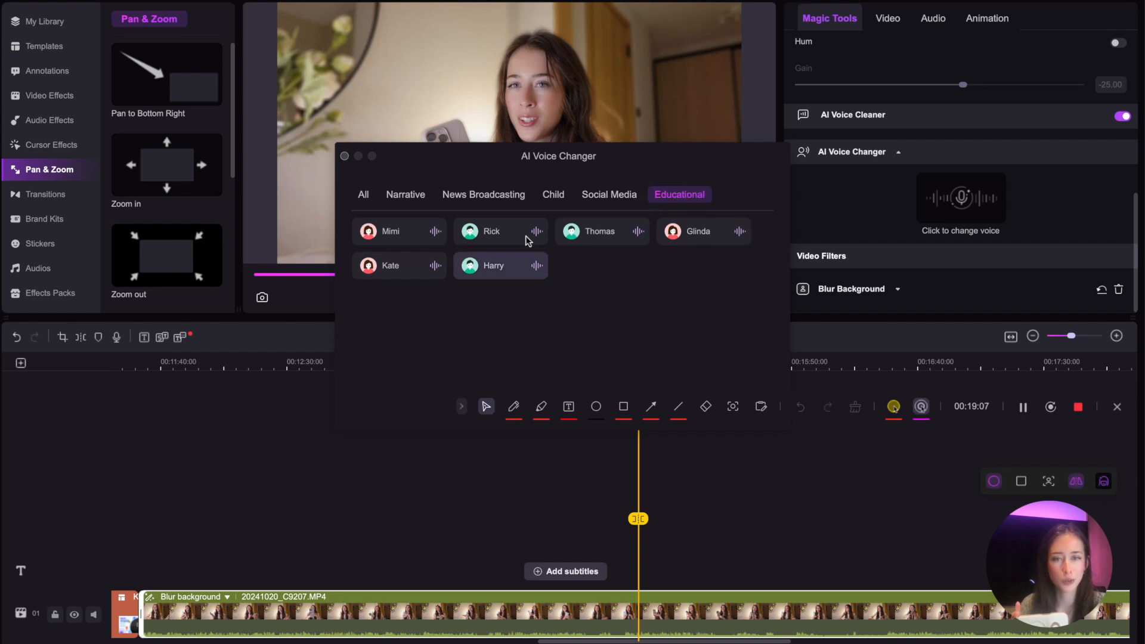
left_click(489, 195)
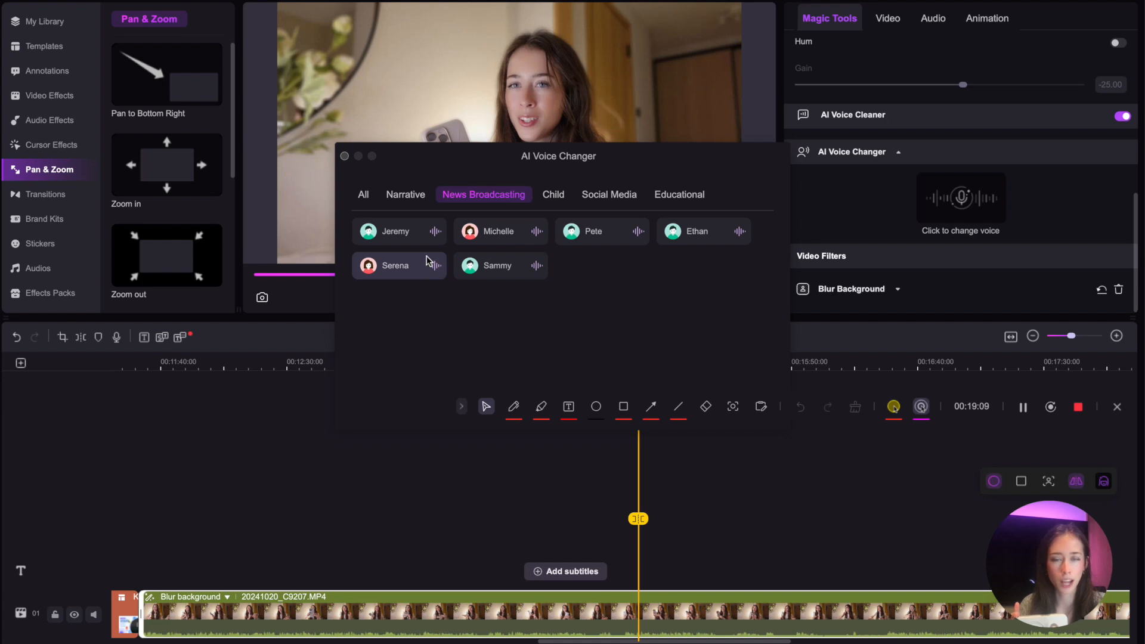
left_click(547, 200)
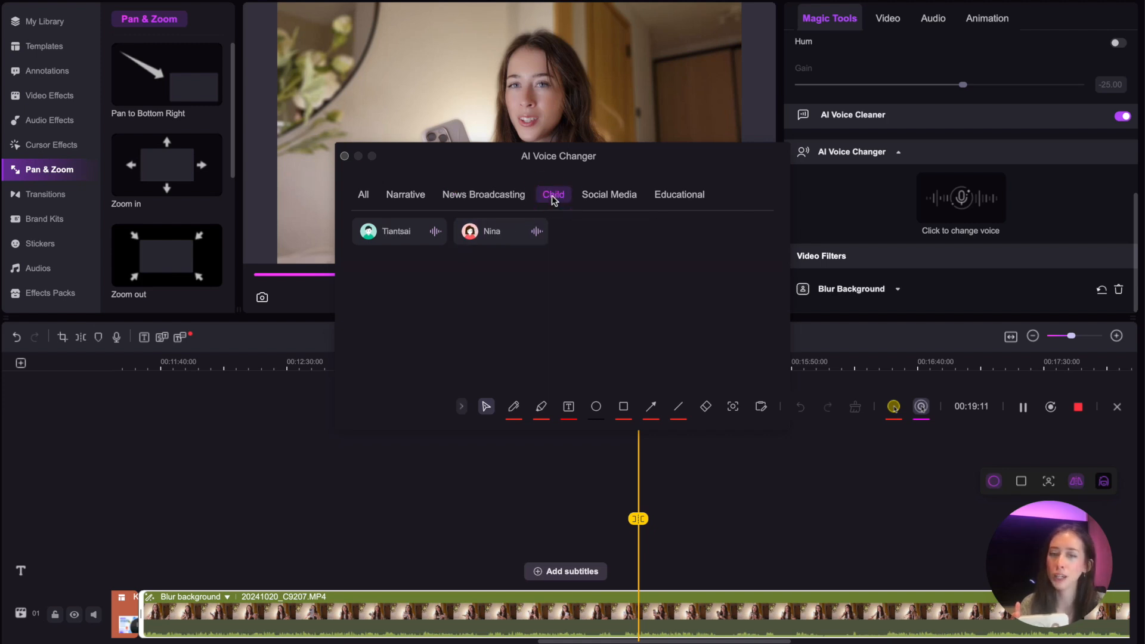
left_click(601, 203)
left_click(405, 200)
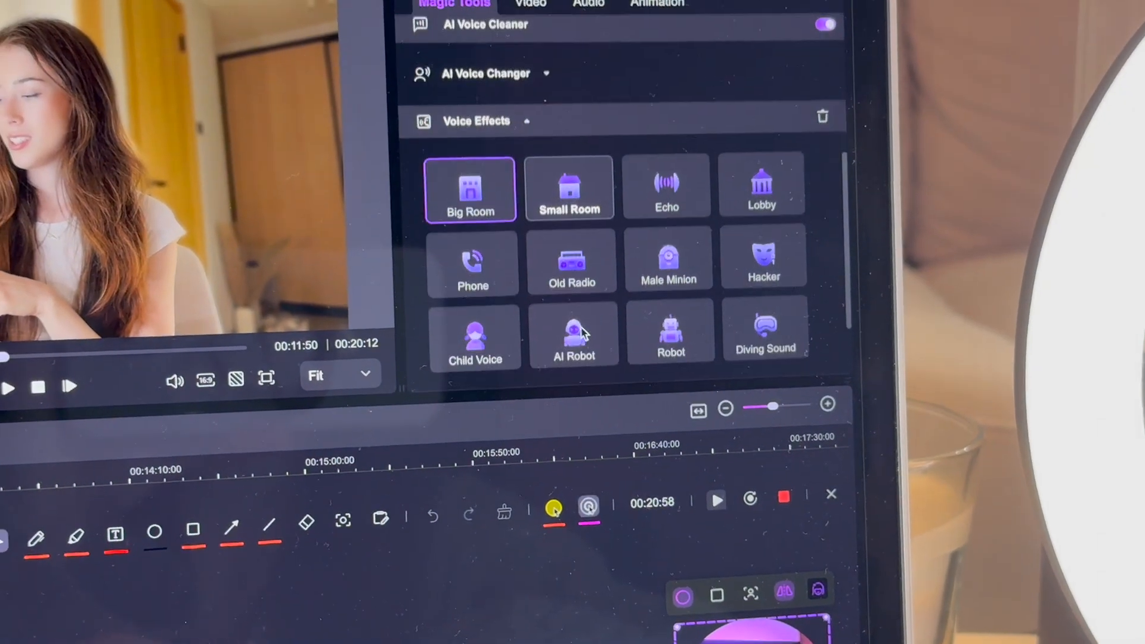
scroll(579, 337, "down", 2)
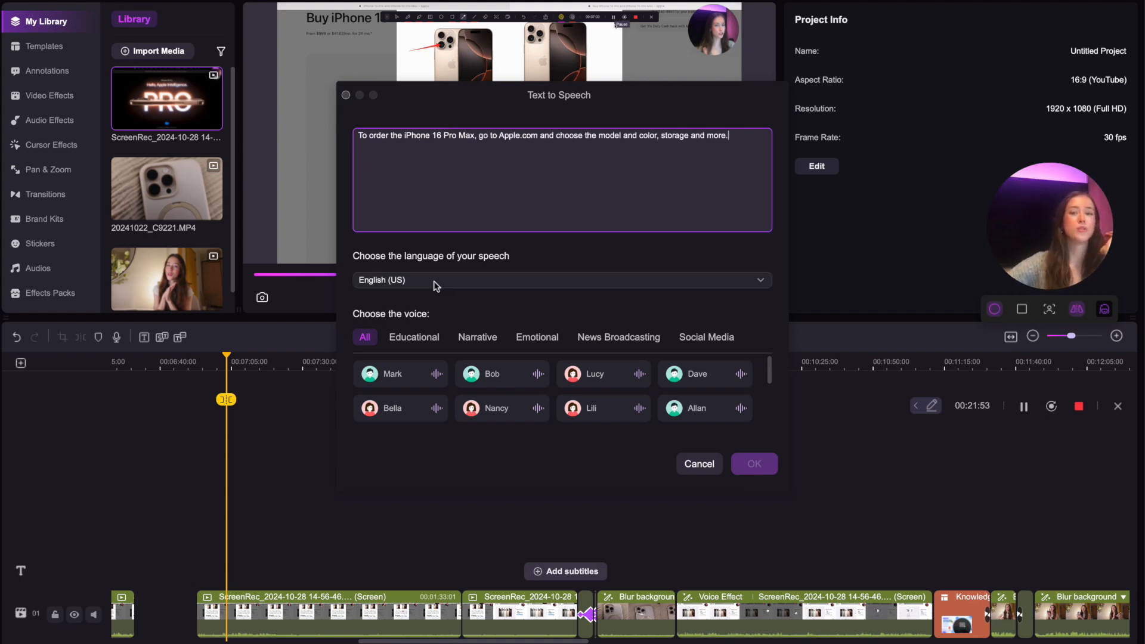
Generate text-to-speech audio in English (US) from the sentence about ordering the iPhone 16 Pro Max
left_click(434, 281)
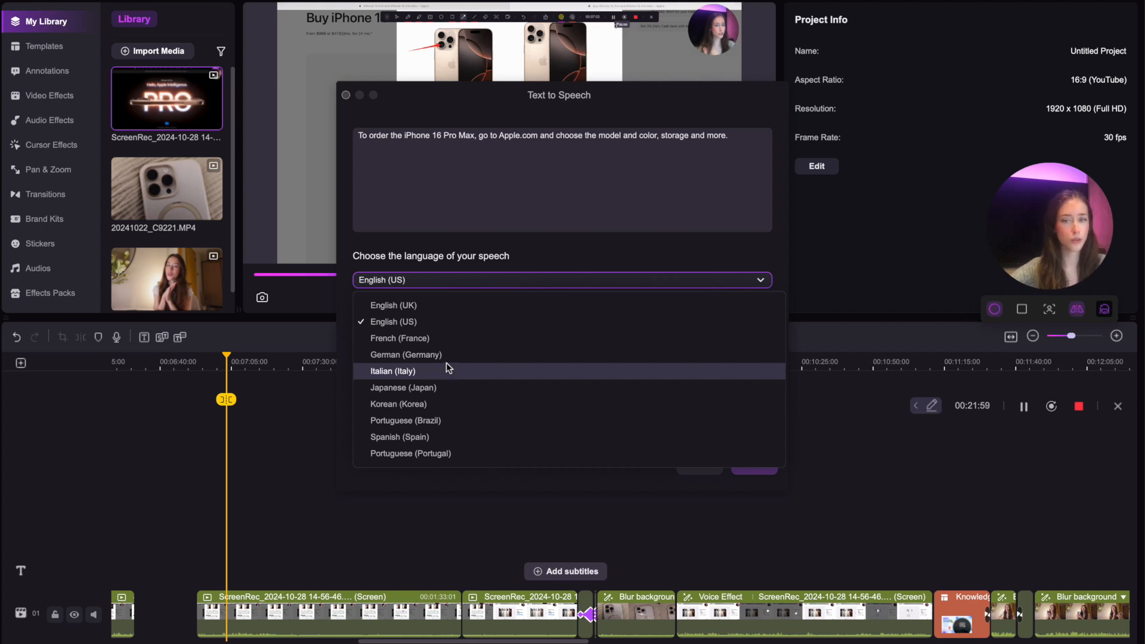
left_click(431, 322)
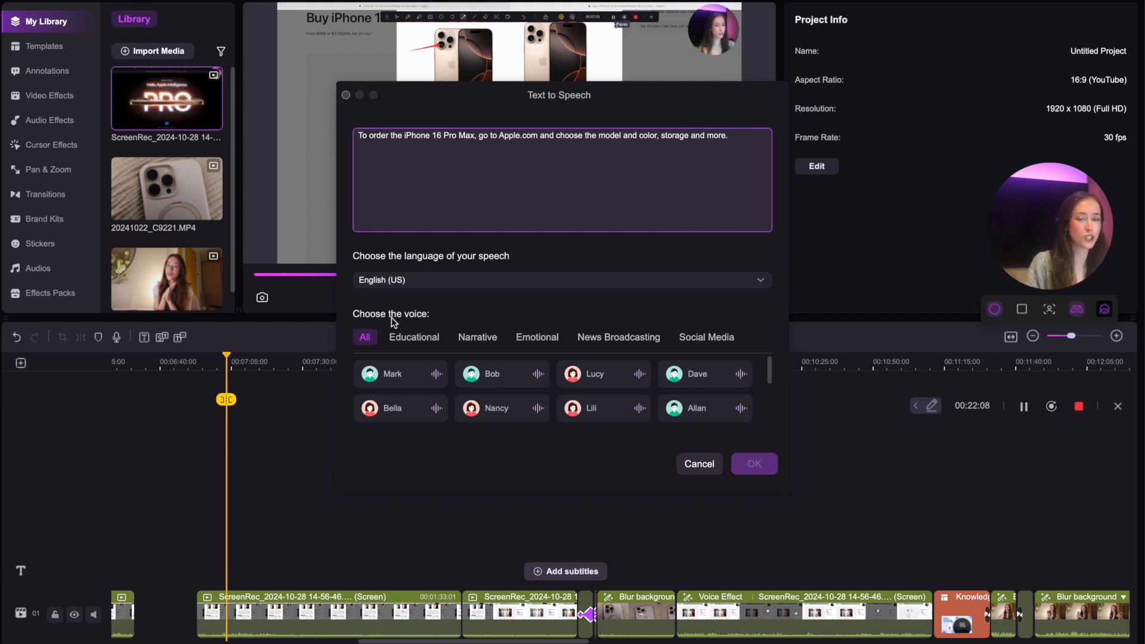
left_click(754, 464)
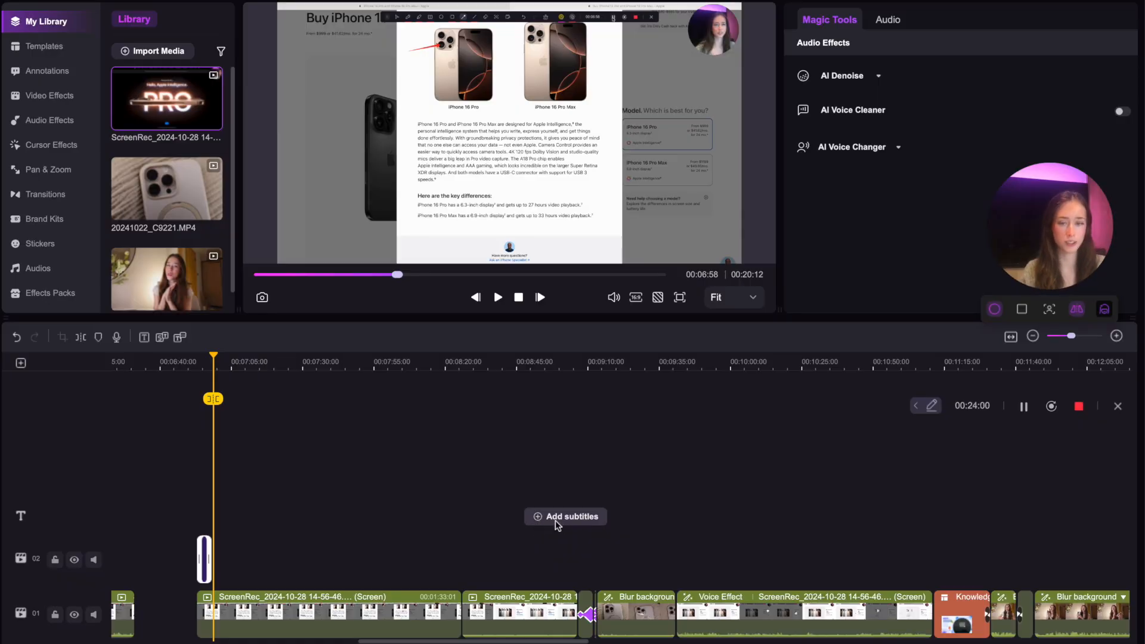
Generate automatic subtitles from the speech and play them back in the preview
left_click(552, 516)
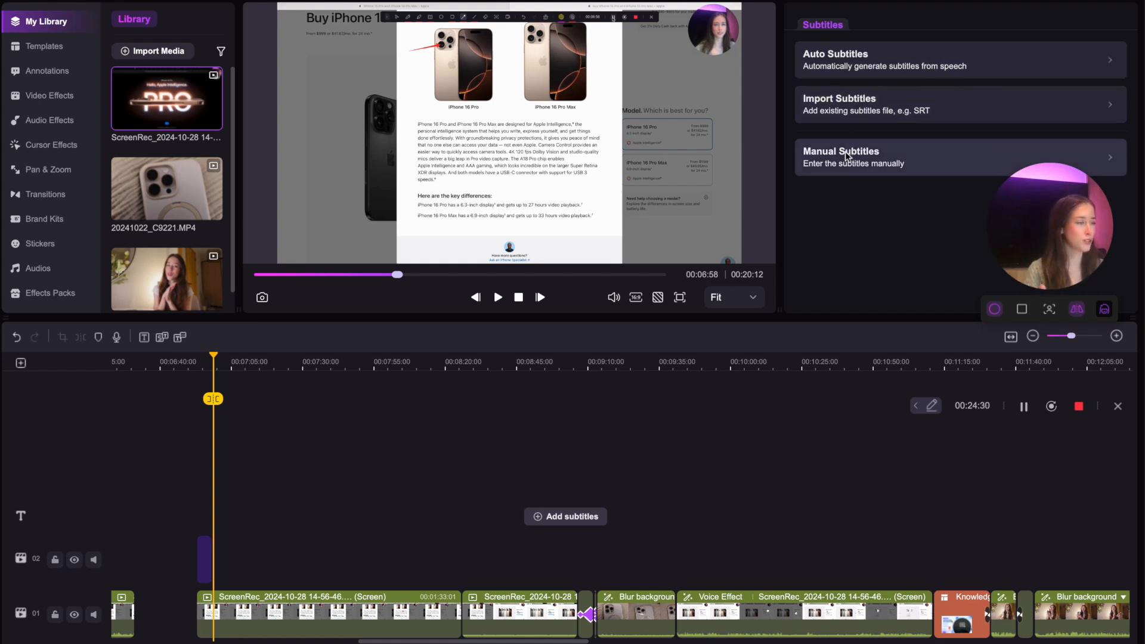
left_click(873, 62)
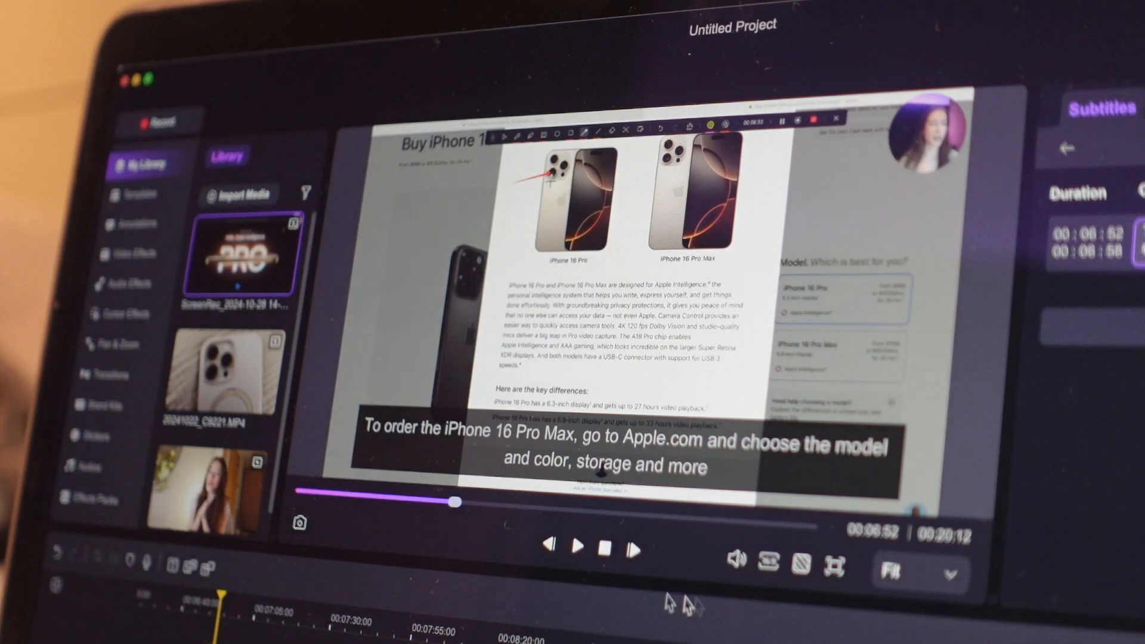
left_click(576, 548)
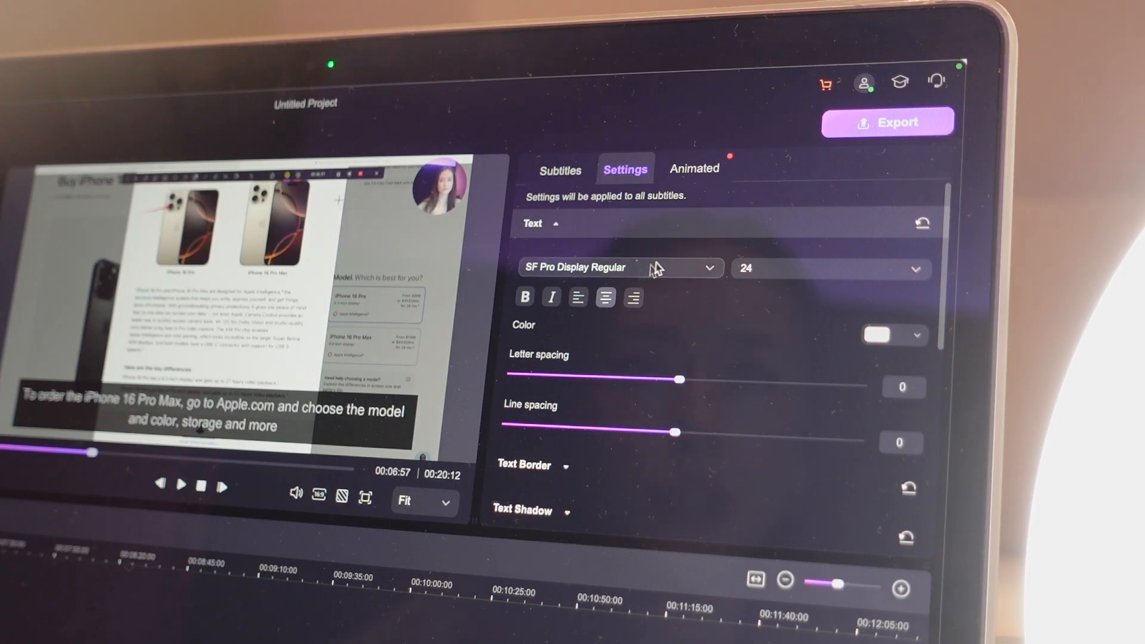
Set the subtitle font to Tamil Sangam MN Bold and the font size to 17
left_click(652, 267)
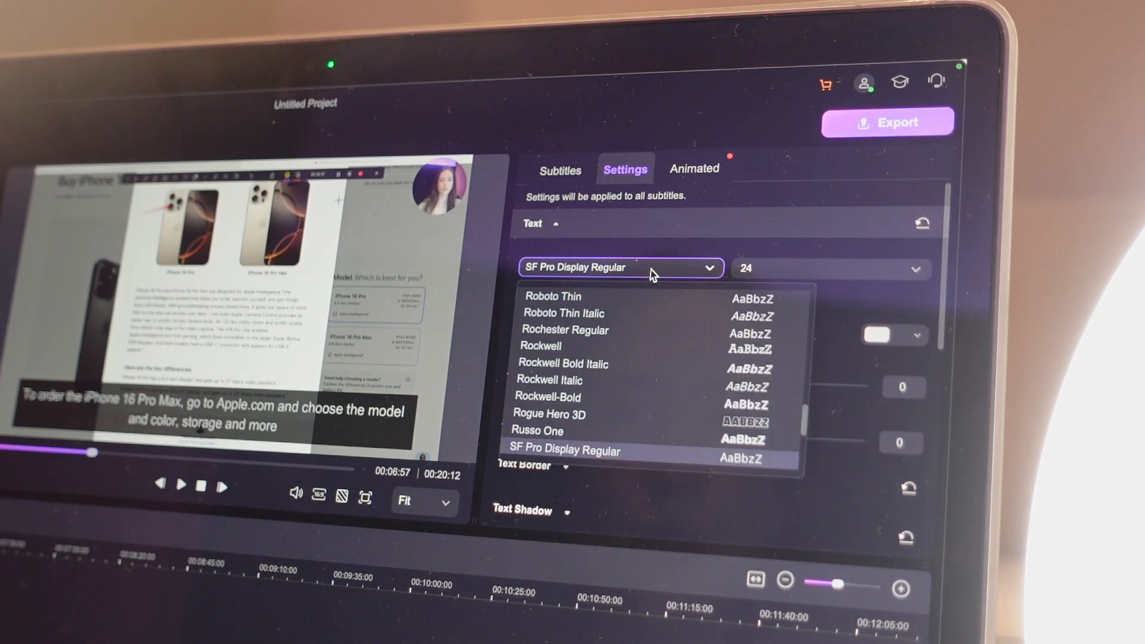
scroll(588, 444, "down", 5)
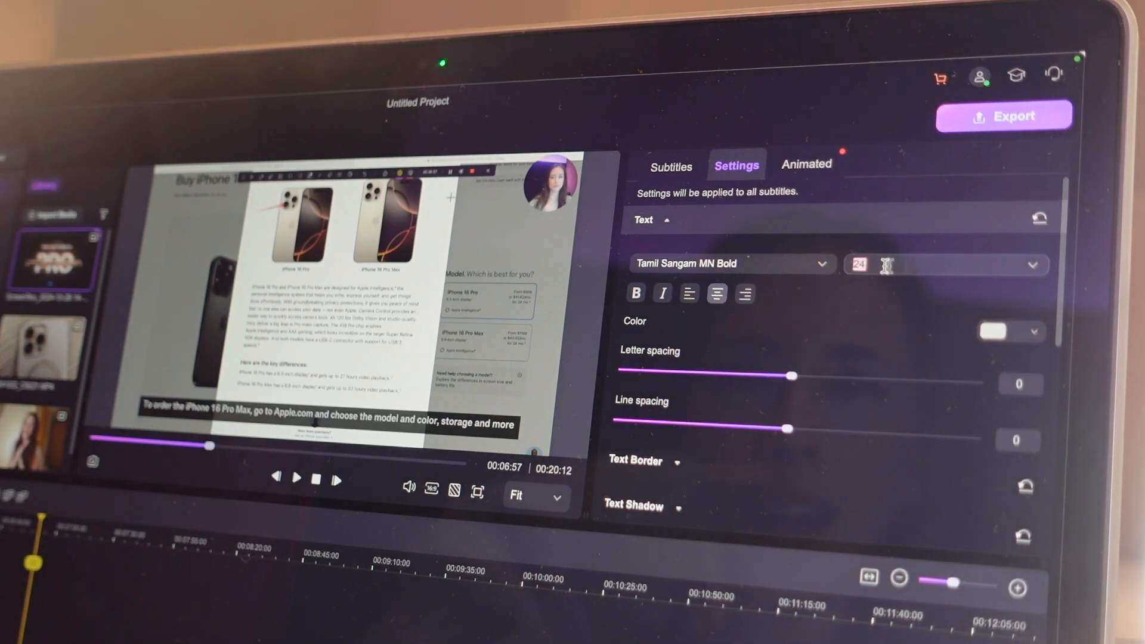
left_click(858, 264)
scroll(892, 429, "down", 3)
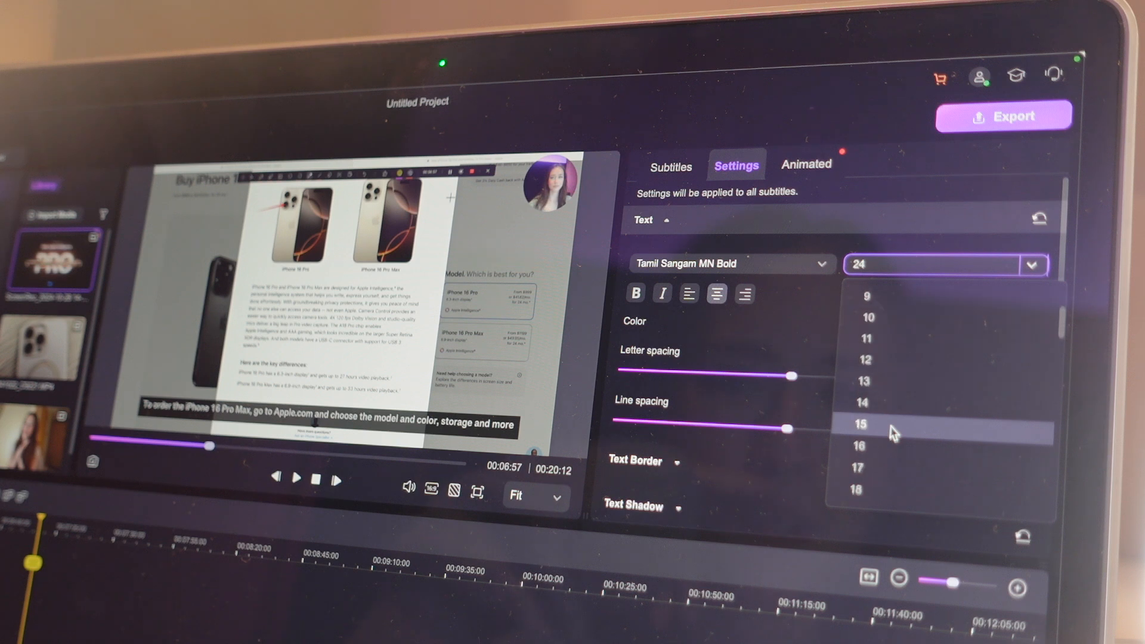
left_click(877, 473)
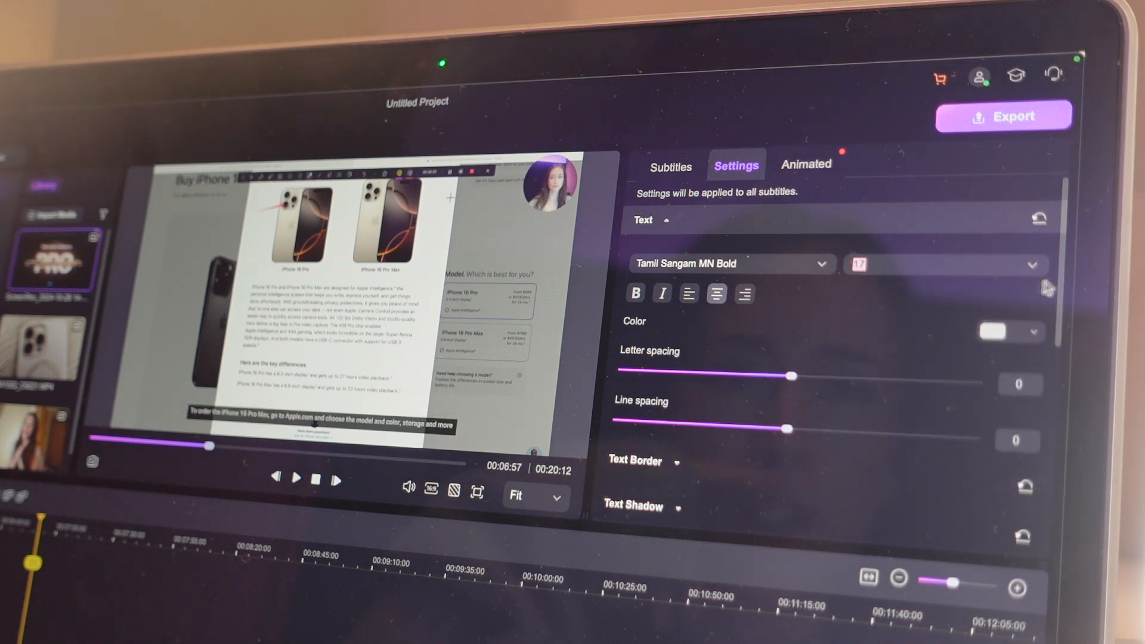
Play the subtitles in the preview and style their text in Tamil Sangam MN Bold at size 17
left_click(1032, 265)
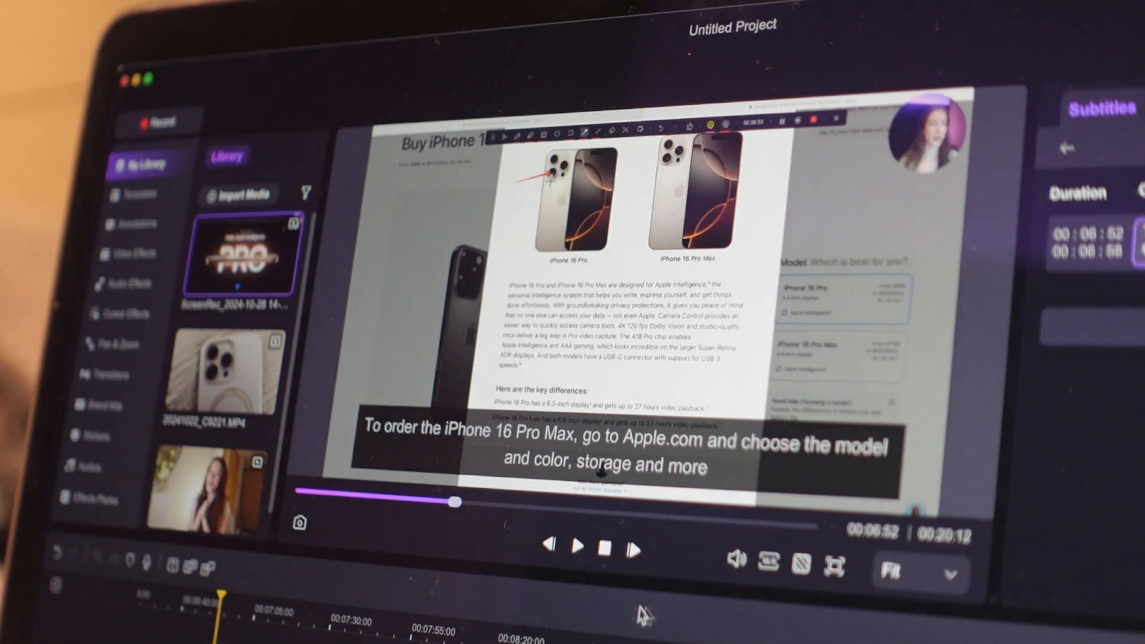
left_click(577, 546)
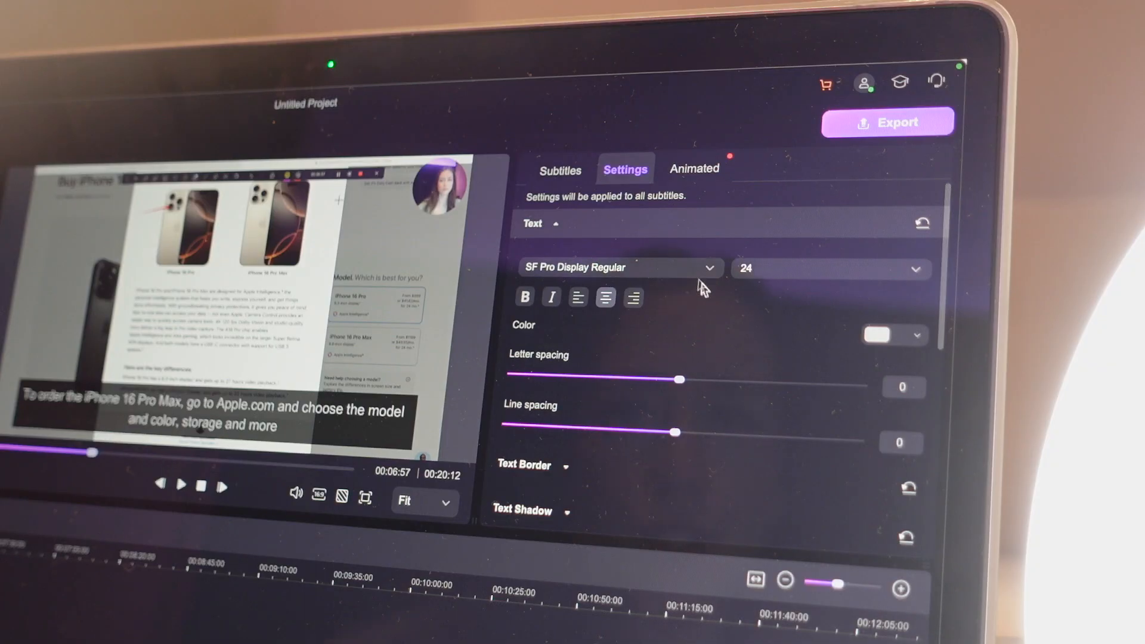
left_click(647, 271)
scroll(596, 411, "down", 1)
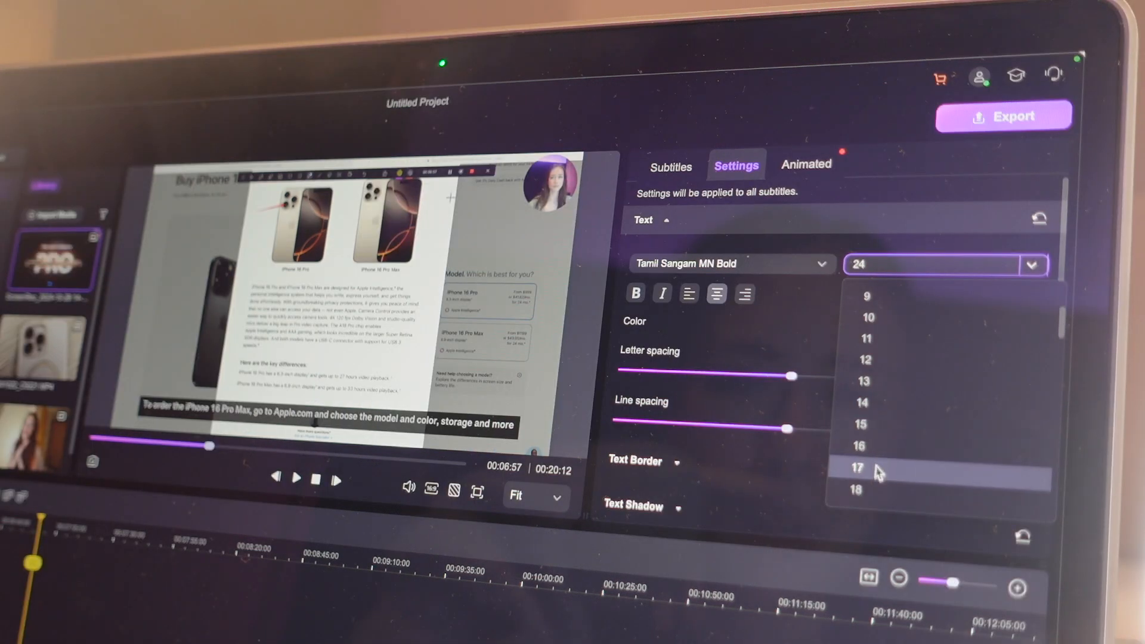
left_click(857, 468)
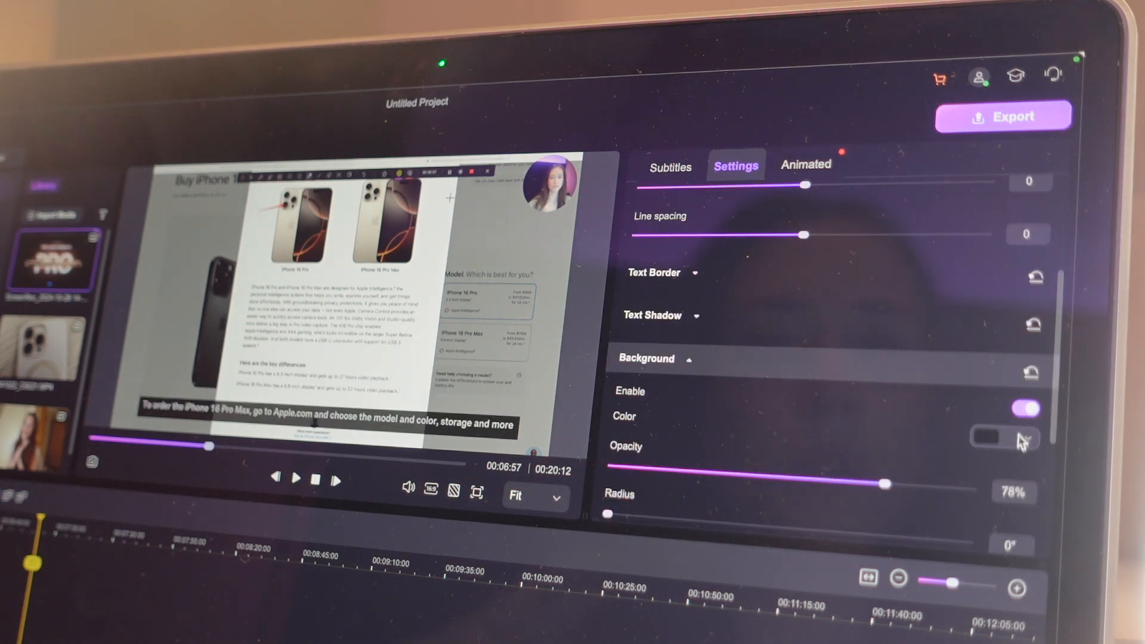
Try light pink and dark grey as the subtitle background color and turn the subtitle background off
left_click(1026, 444)
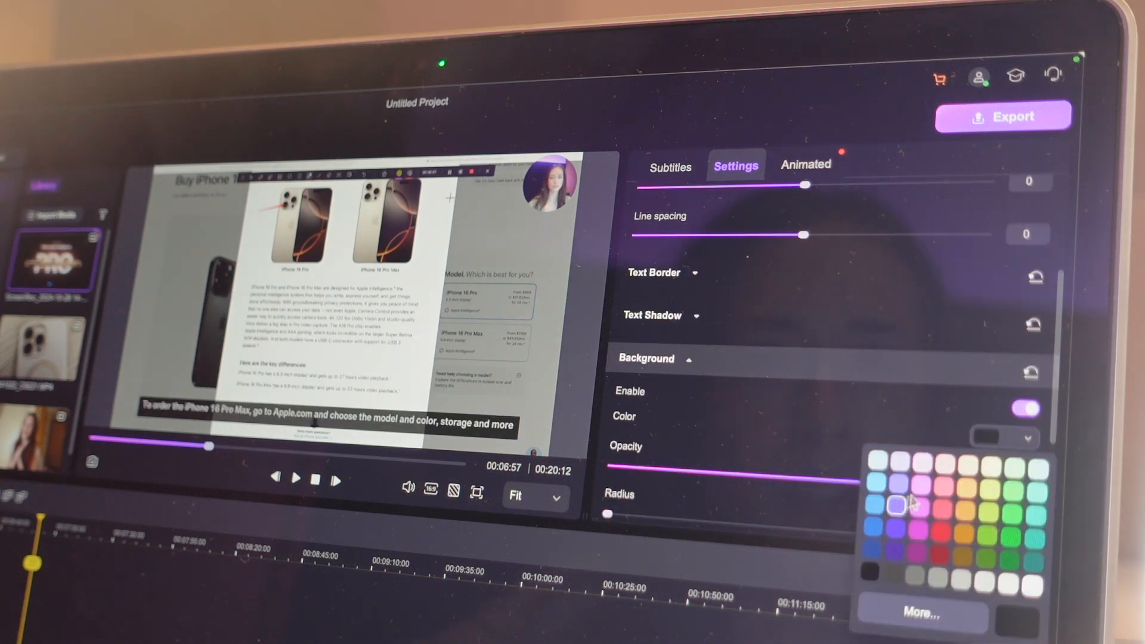
left_click(923, 465)
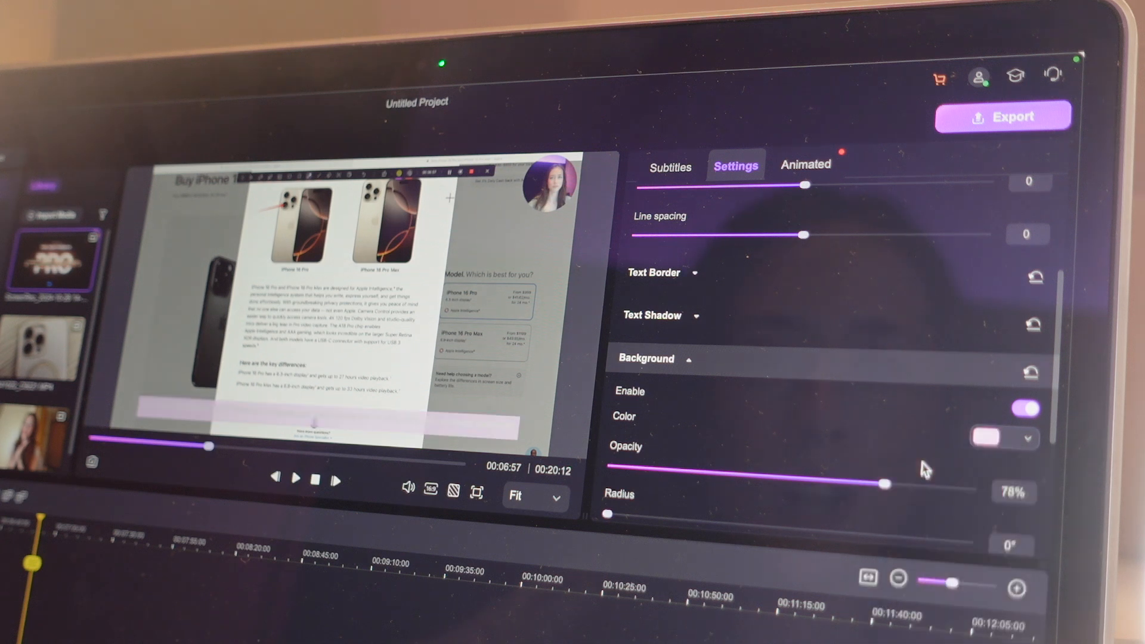
scroll(1001, 387, "up", 4)
left_click(1030, 334)
left_click(920, 467)
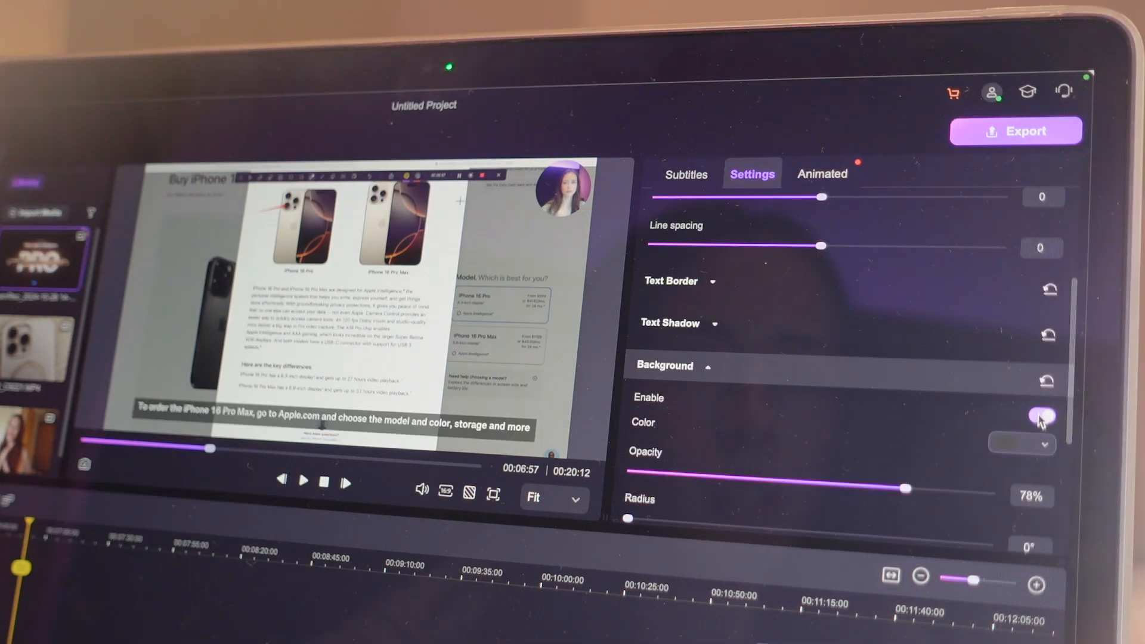
left_click(1041, 416)
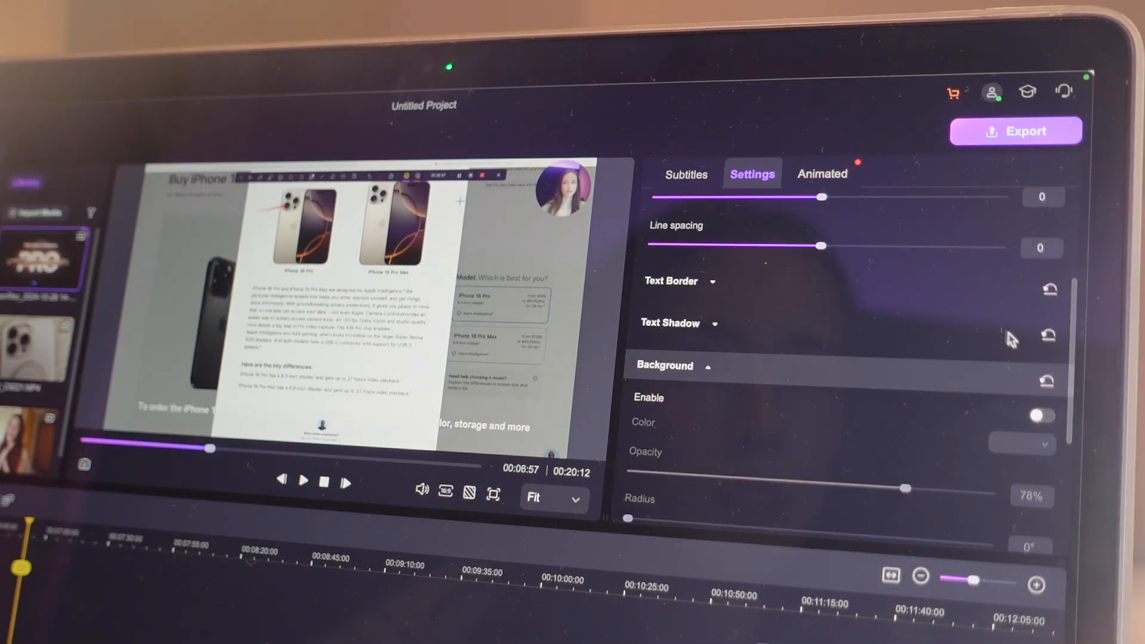
Enable the text shadow and text border for the subtitles and increase the border's opacity
left_click(715, 325)
left_click(1041, 293)
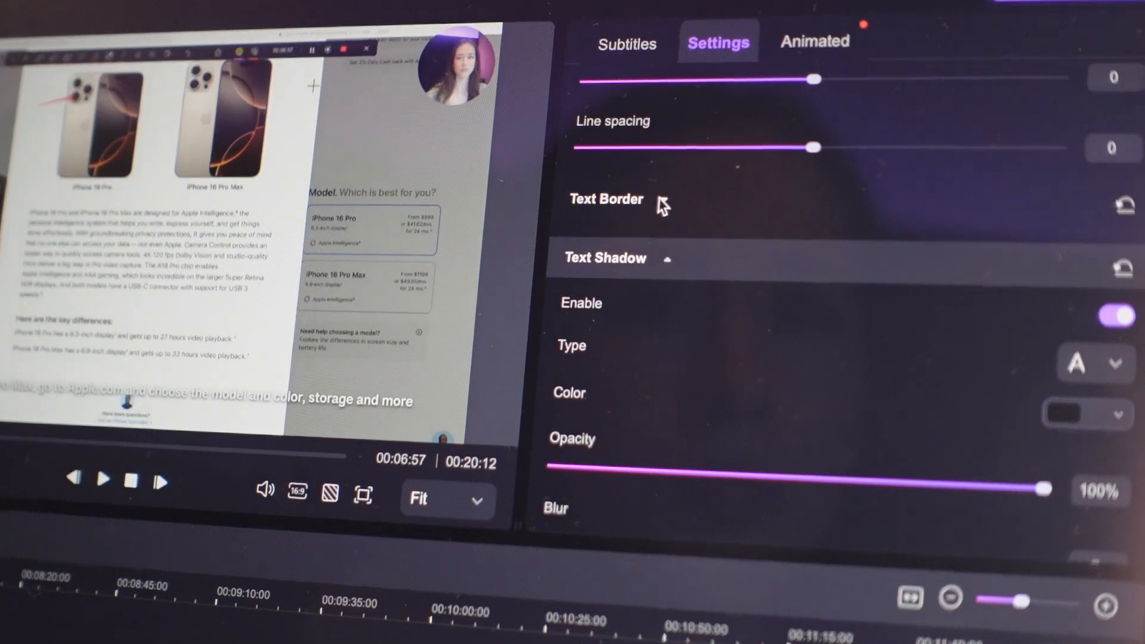
left_click(656, 202)
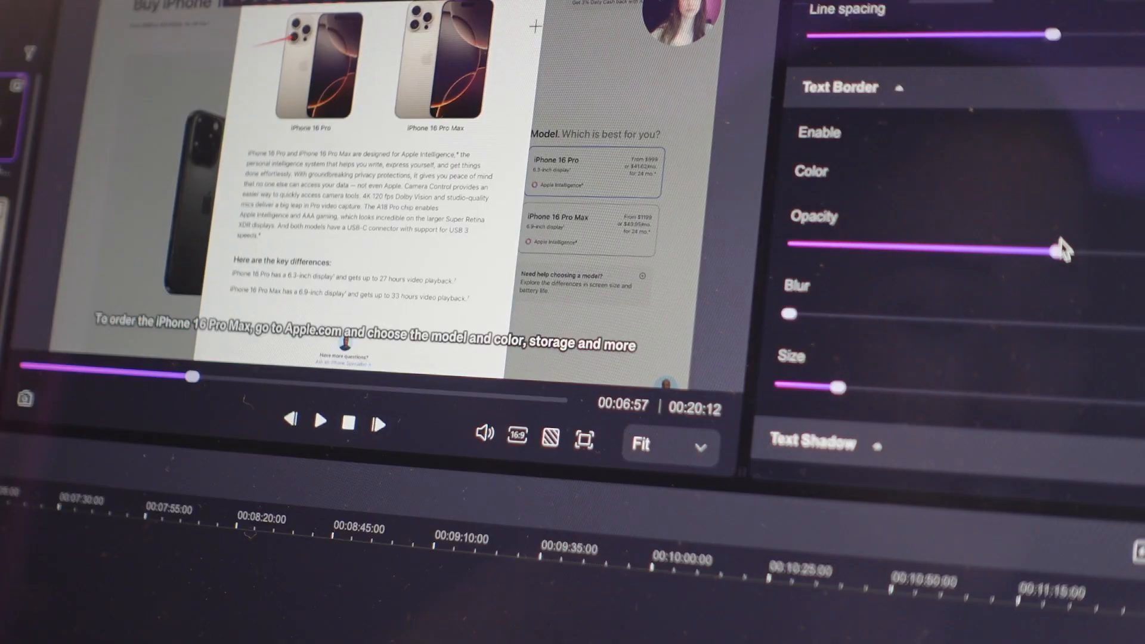
left_click_drag(1062, 249, 1130, 259)
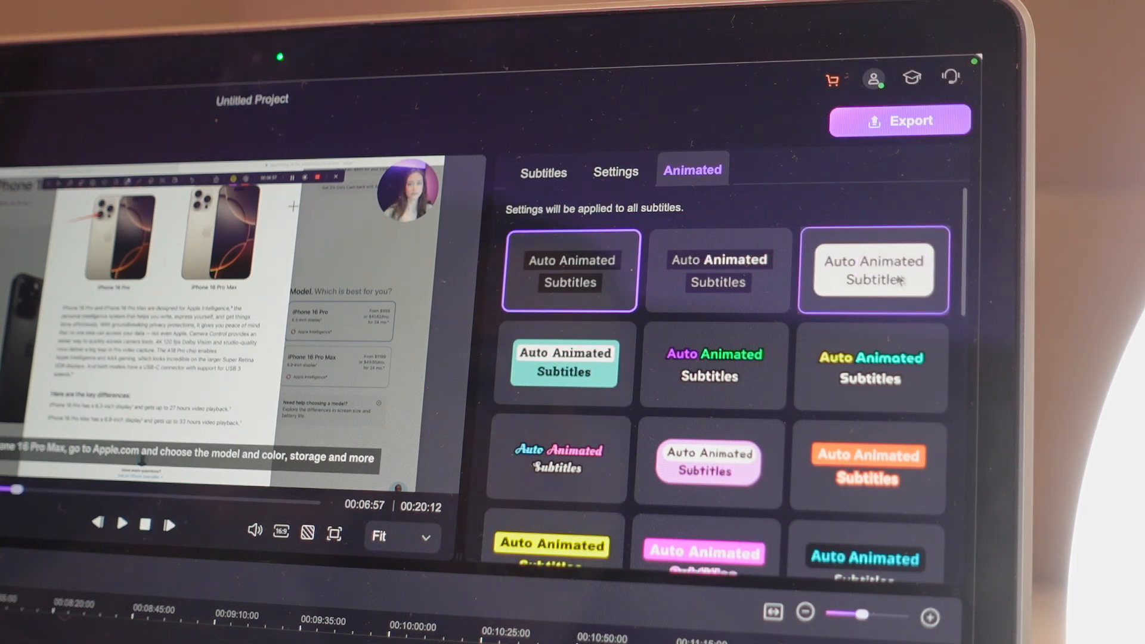
Apply the animated subtitle preset with white text on a black box and play it in the preview
left_click(839, 269)
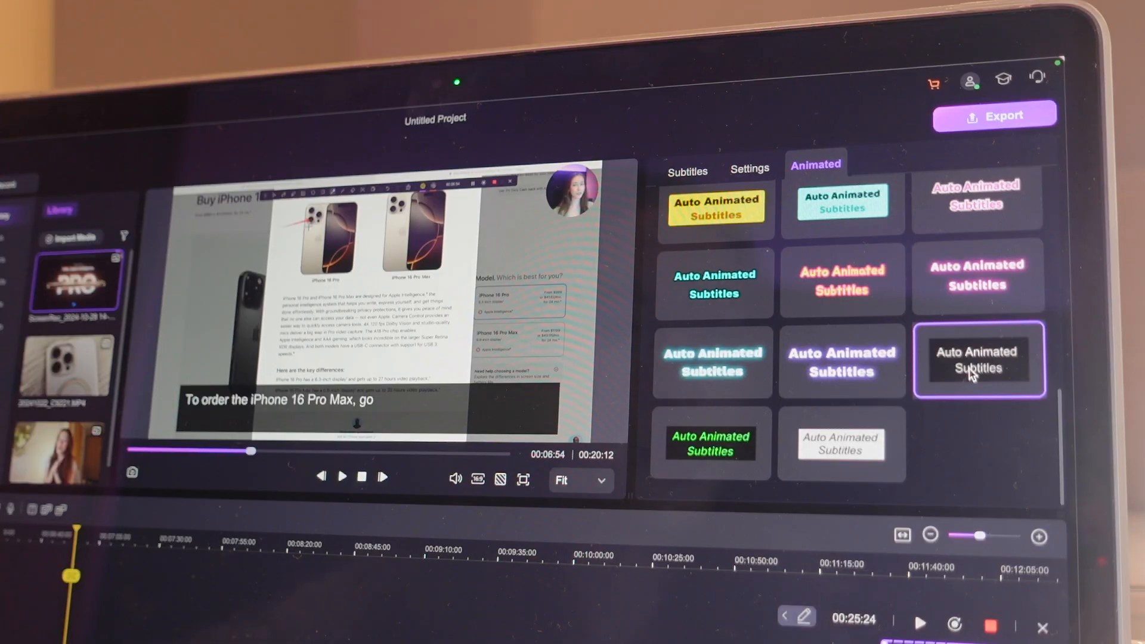
key("space")
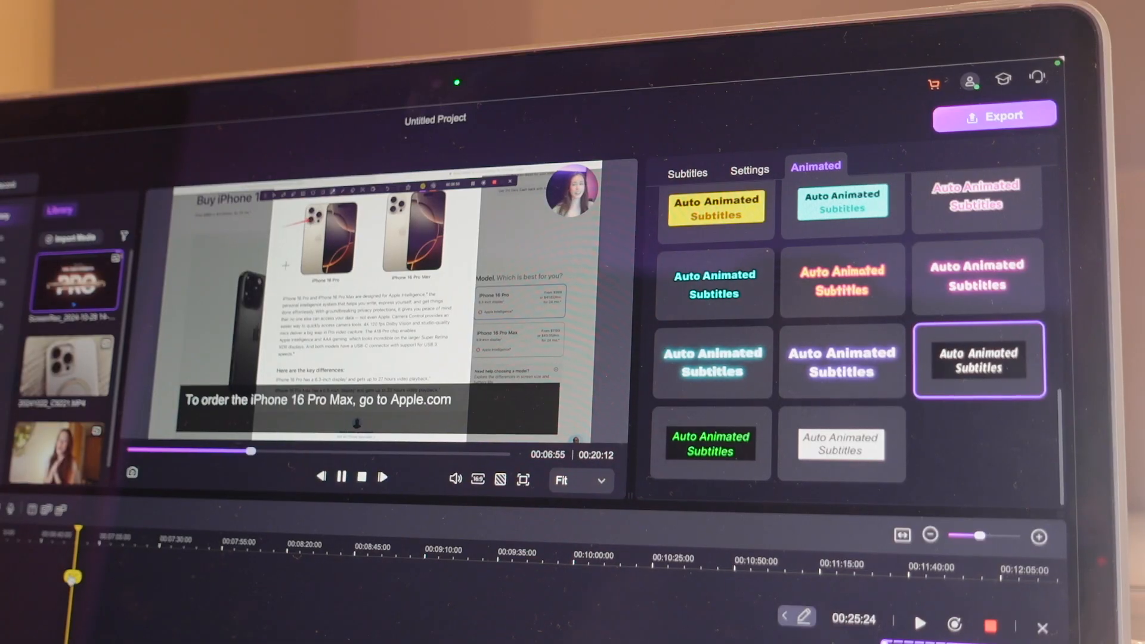